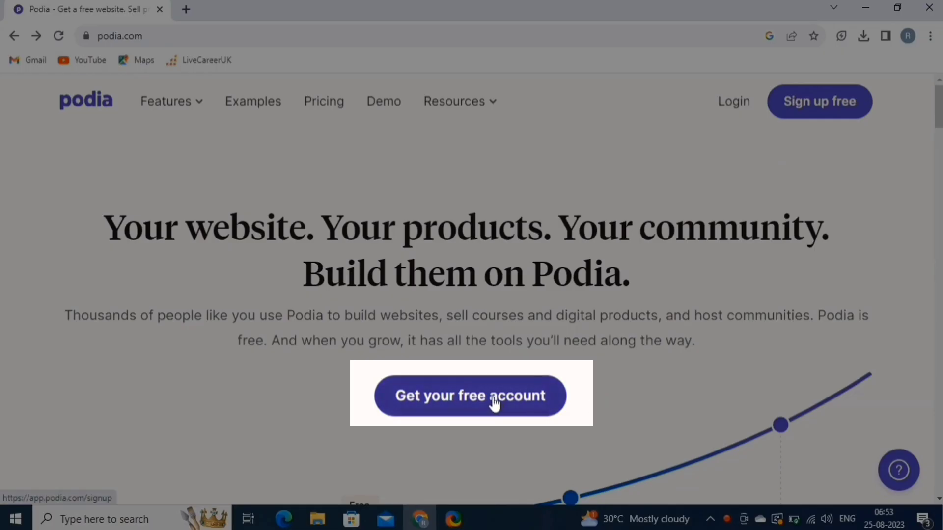
Create a free Podia account by entering a name, email address and password
left_click(494, 402)
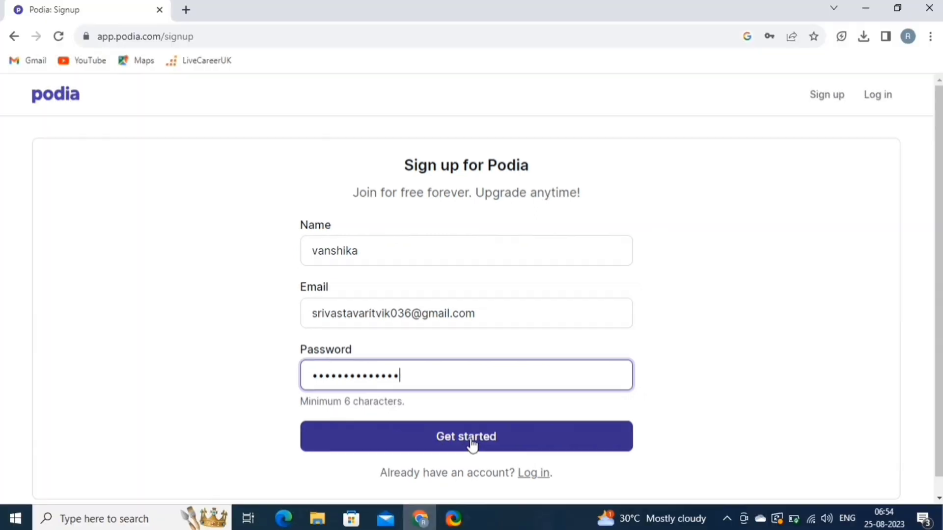
left_click(472, 445)
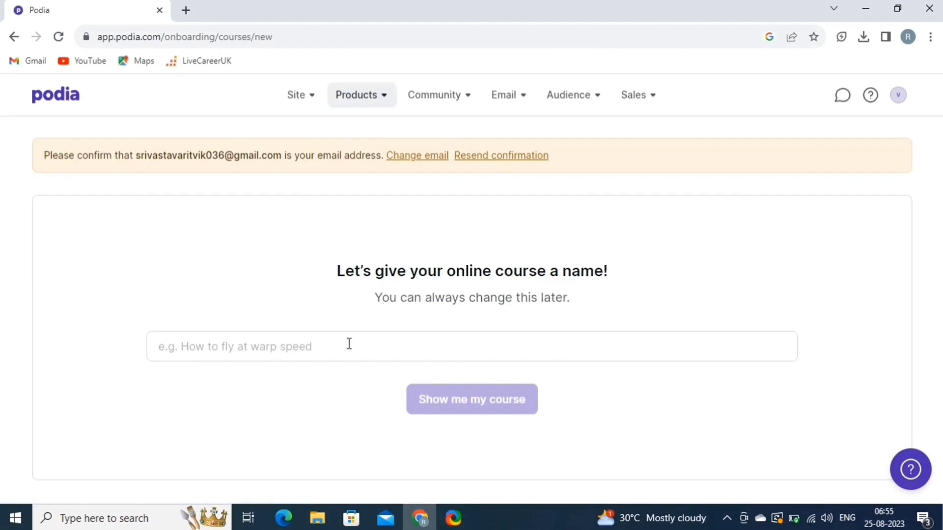
Name the online course '7 Days FREE Sales & Marketing Training!!!' and open its editor
left_click(349, 344)
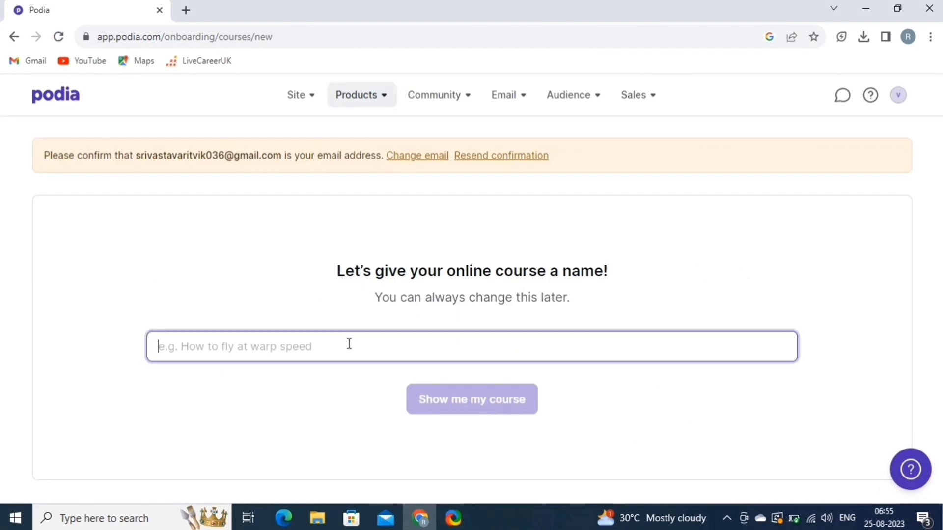
type("7 Days FREE Sales & Marketing Training")
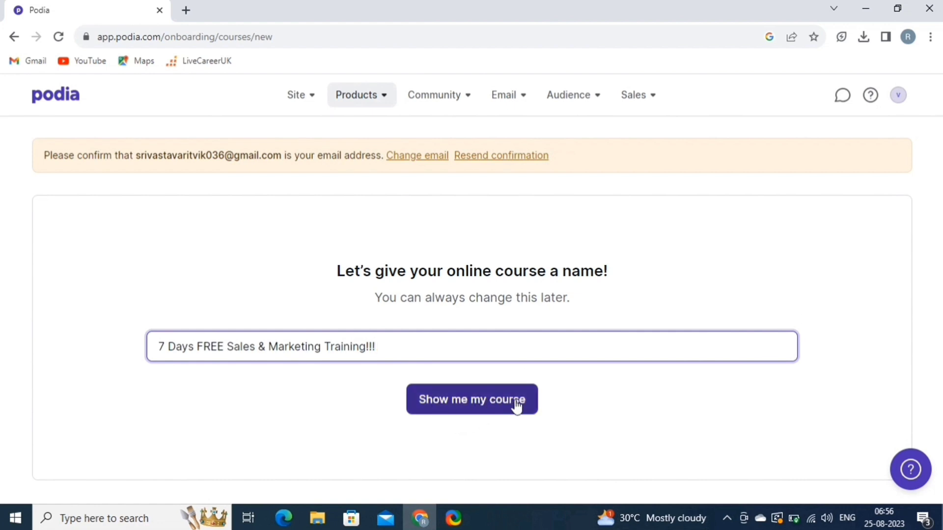
left_click(473, 403)
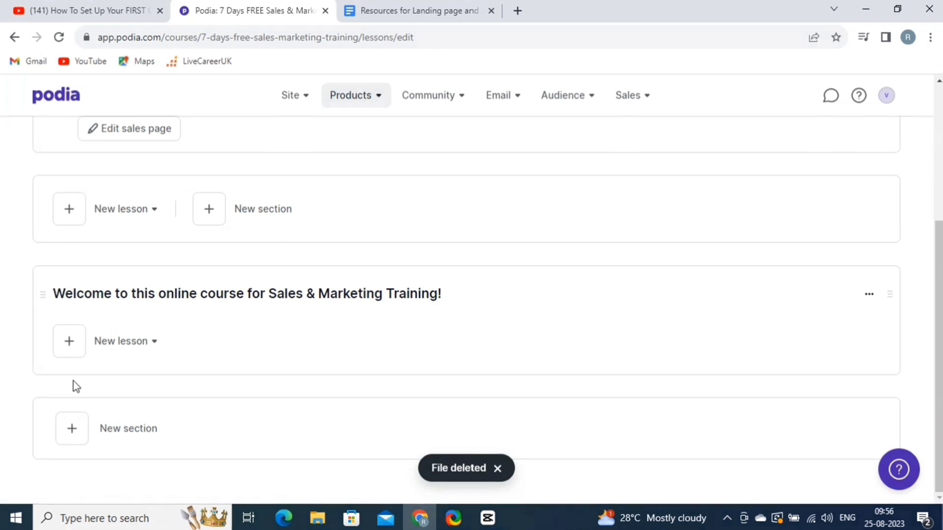
Create a text lesson titled INTRODUCTION in the Welcome section with pasted content, and save
left_click(102, 360)
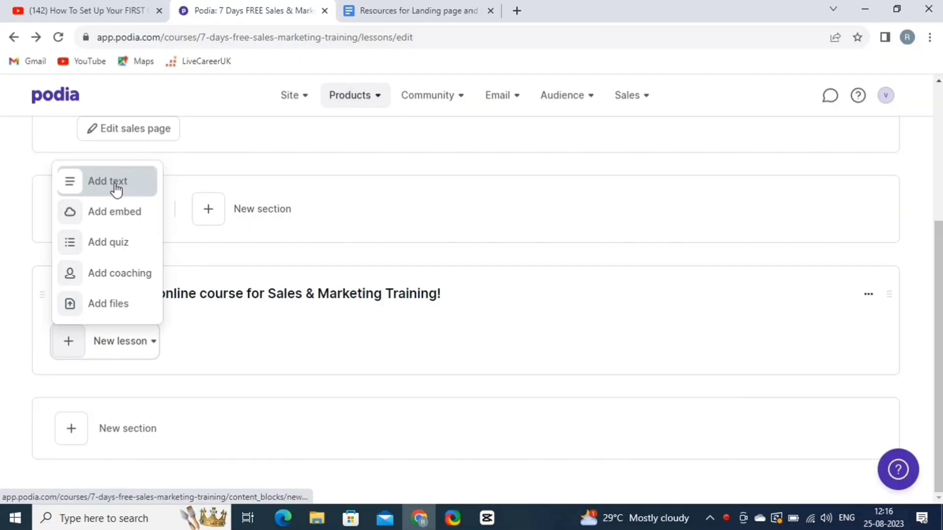
left_click(115, 186)
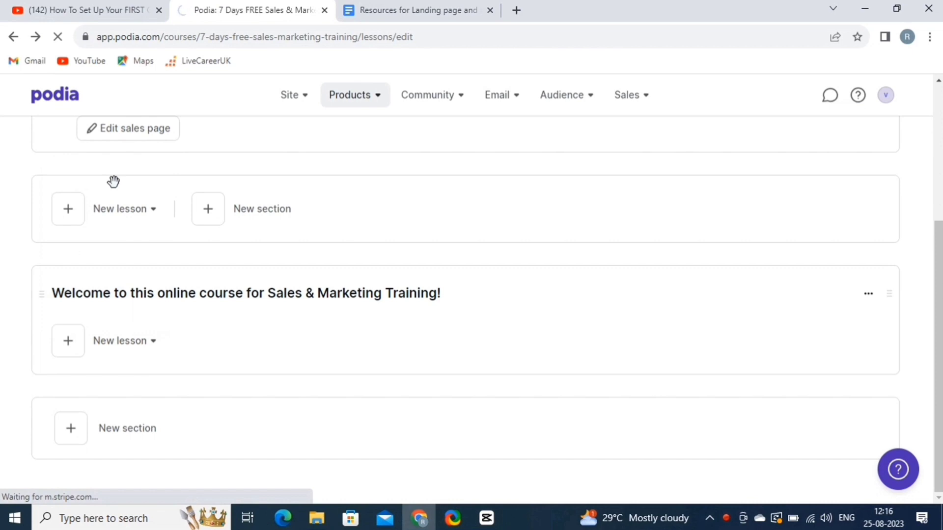
left_click(512, 282)
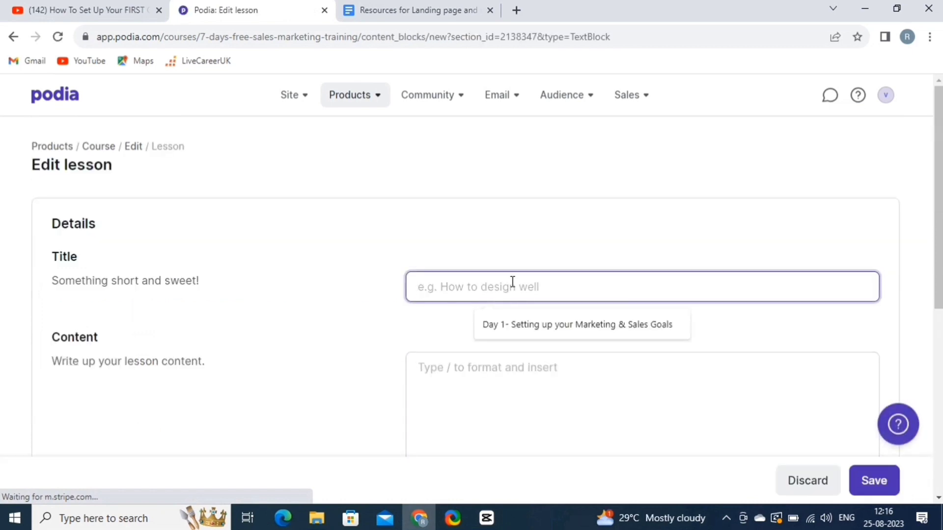
type("I")
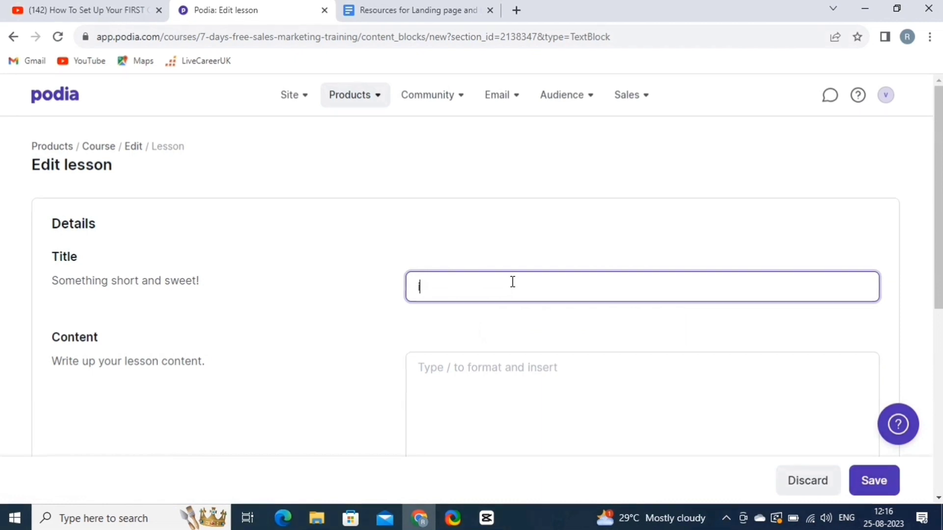
type("NTRODUCTION")
right_click(493, 358)
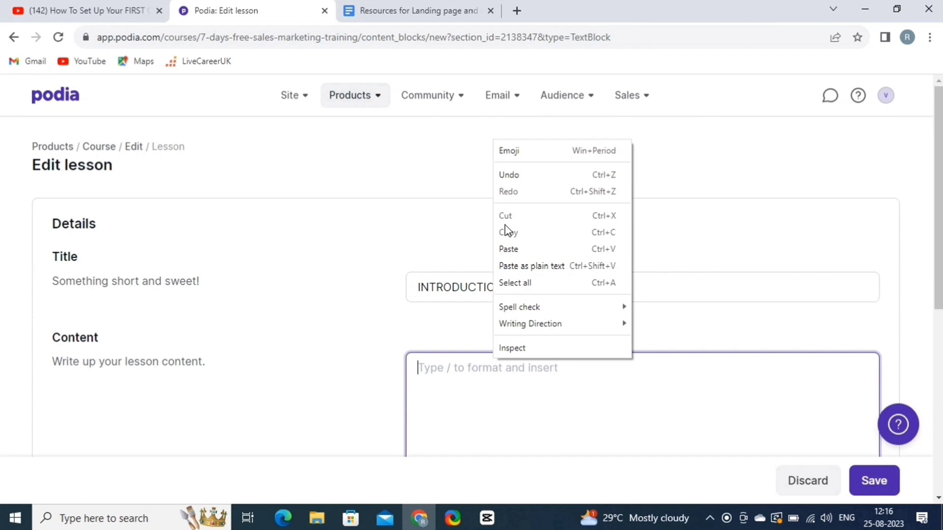
left_click(513, 250)
scroll(513, 249, "down", 8)
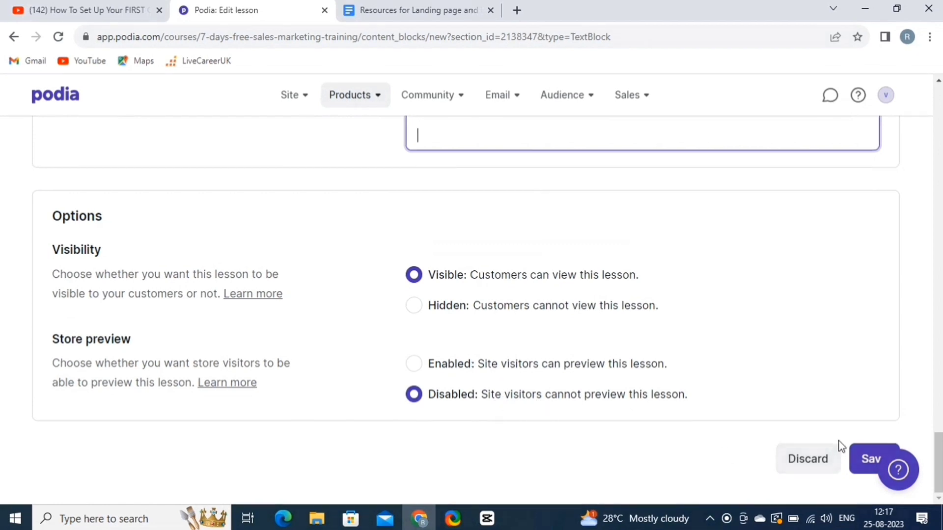
left_click(860, 461)
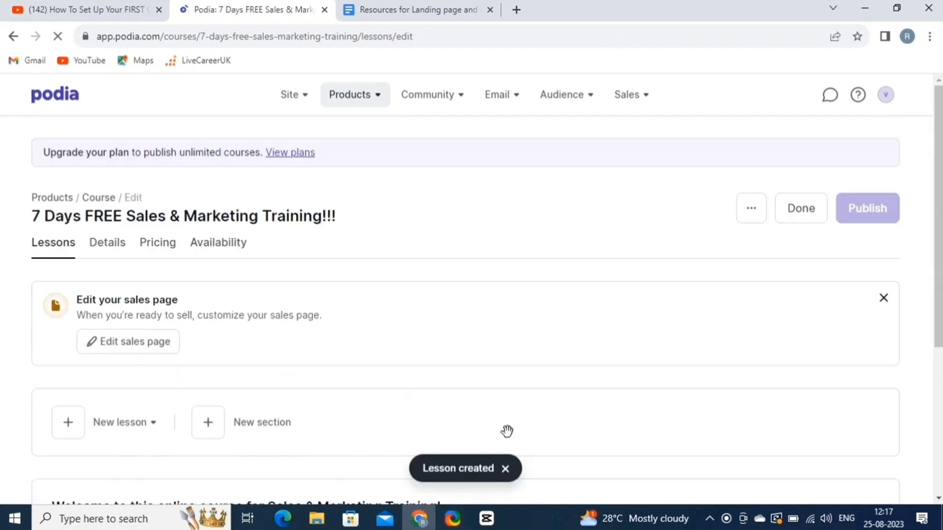
Start a section titled 'DAY-1 Setting up your Marketing & Sales Goals' with the goal-setting description
scroll(513, 391, "down", 3)
scroll(514, 391, "down", 2)
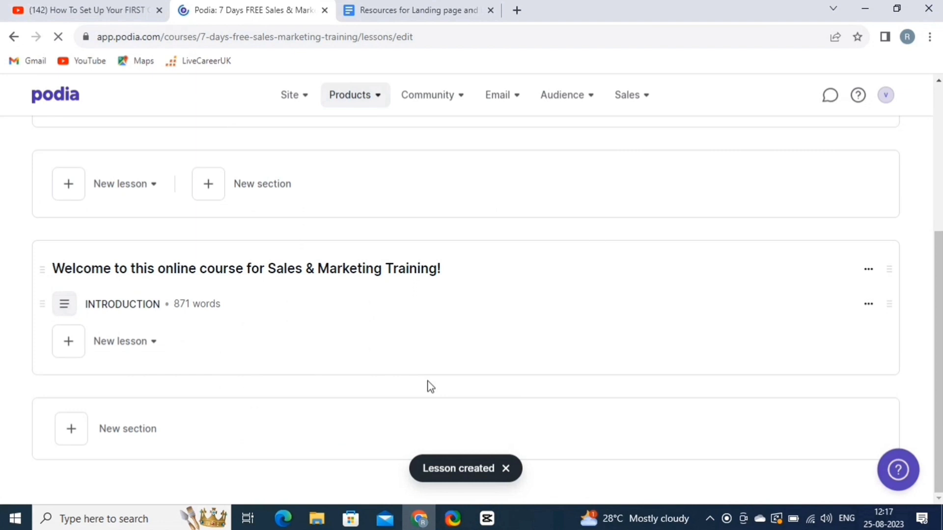
left_click(124, 436)
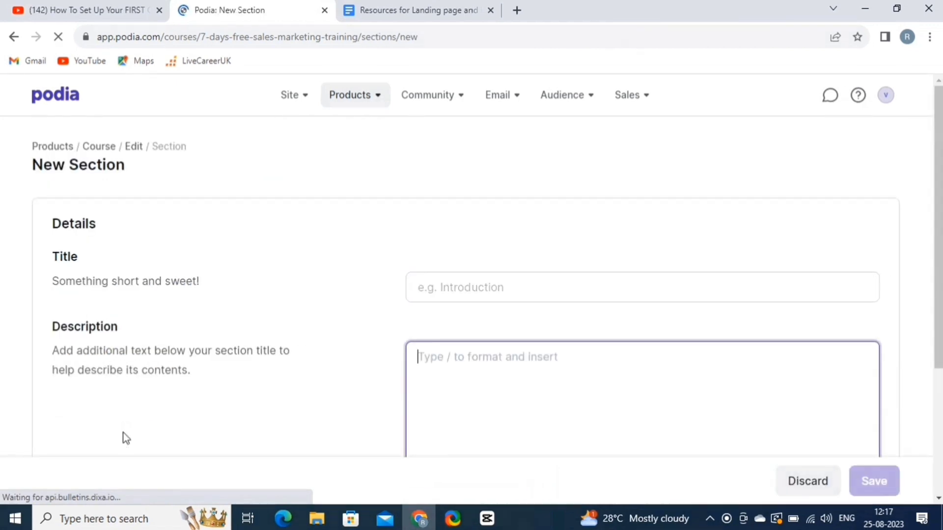
left_click(455, 293)
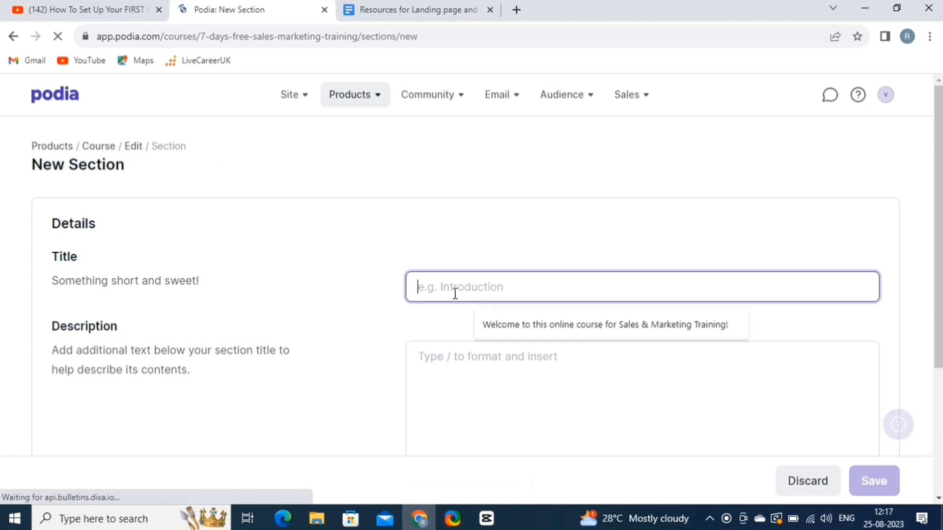
type("DAY-1 Setting up your Marketing & Sales Goals")
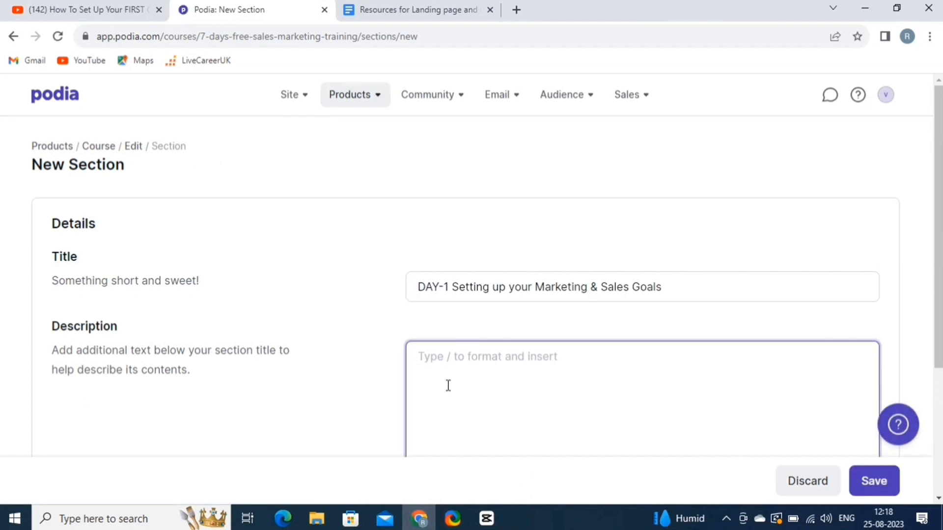
key("ctrl+v")
Delay the section's release to 1 day after access and save it
scroll(288, 301, "down", 4)
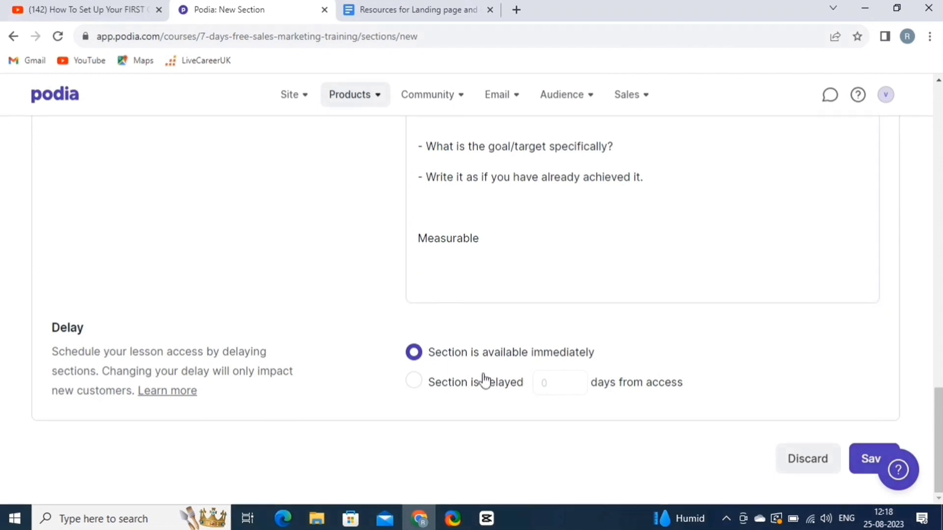
left_click(414, 381)
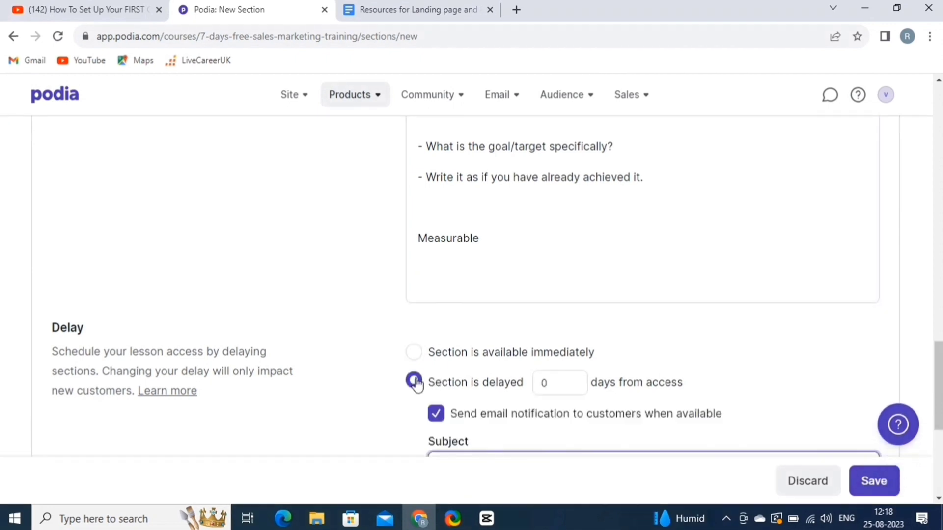
scroll(547, 425, "down", 3)
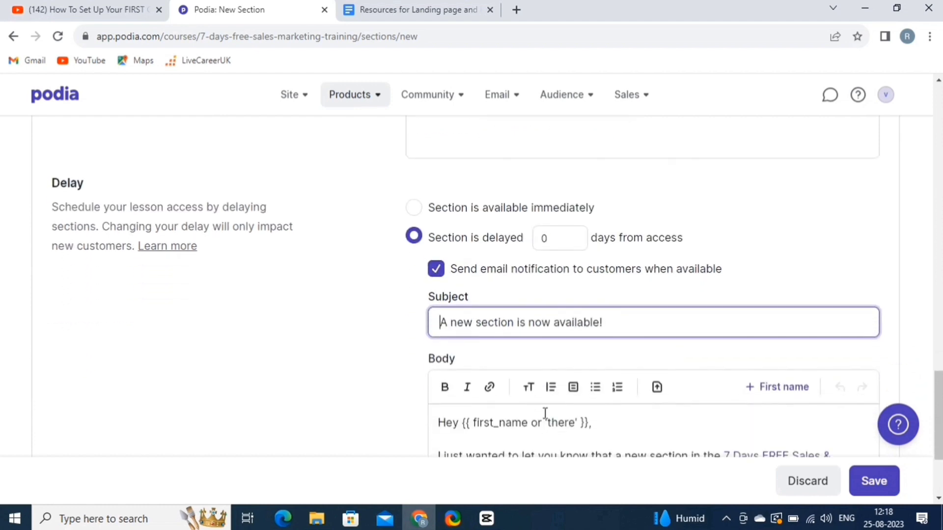
double_click(552, 237)
type("1")
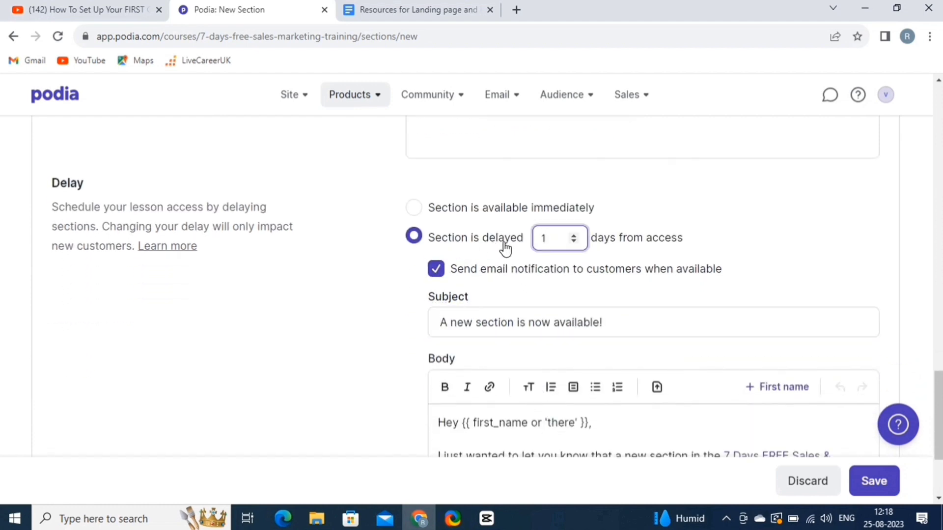
scroll(469, 417, "down", 2)
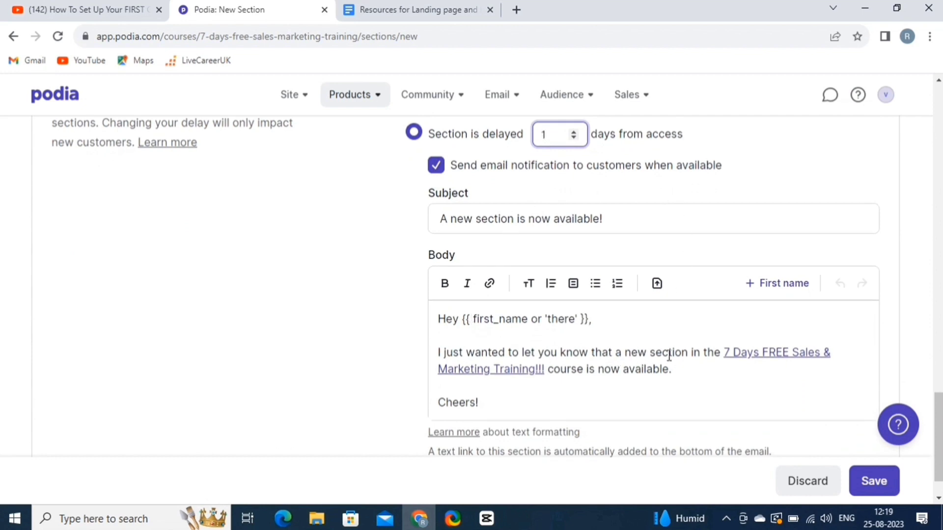
scroll(622, 371, "down", 1)
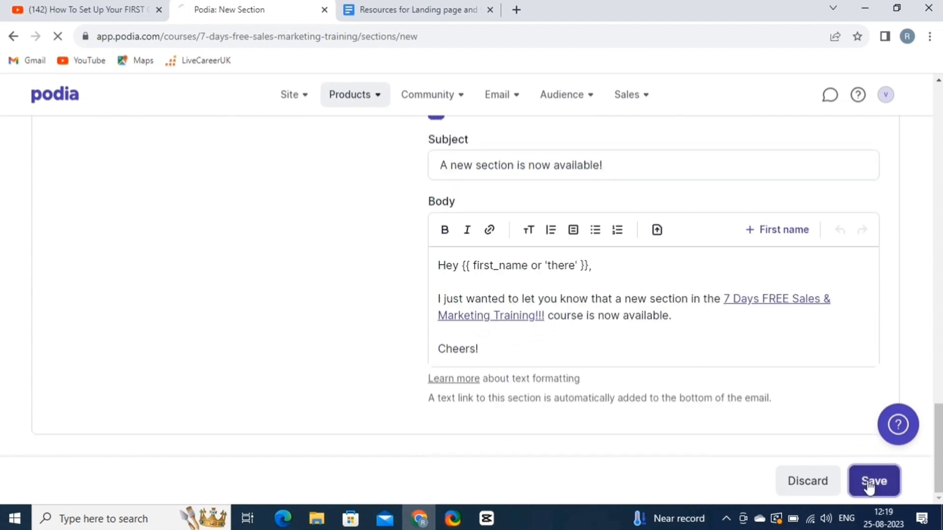
left_click(869, 482)
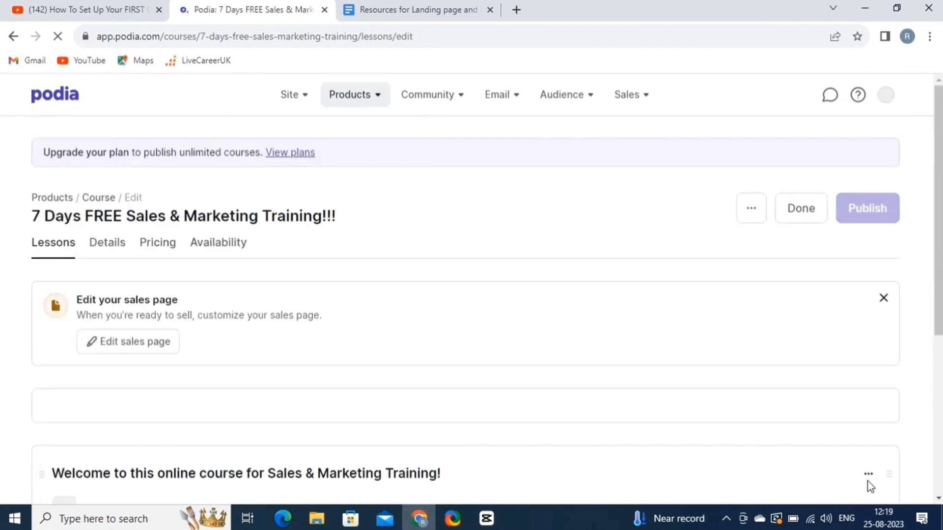
Add a DAY-1 embed lesson with the YouTube link and note 'WATCH THIS FOR MORE INFORMATION & UNDERSTANDING!'
scroll(120, 369, "down", 6)
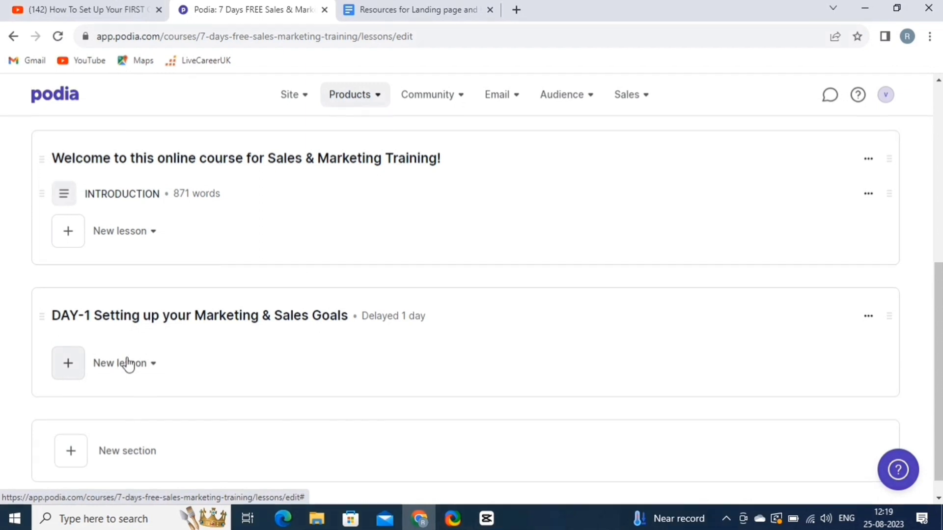
left_click(128, 365)
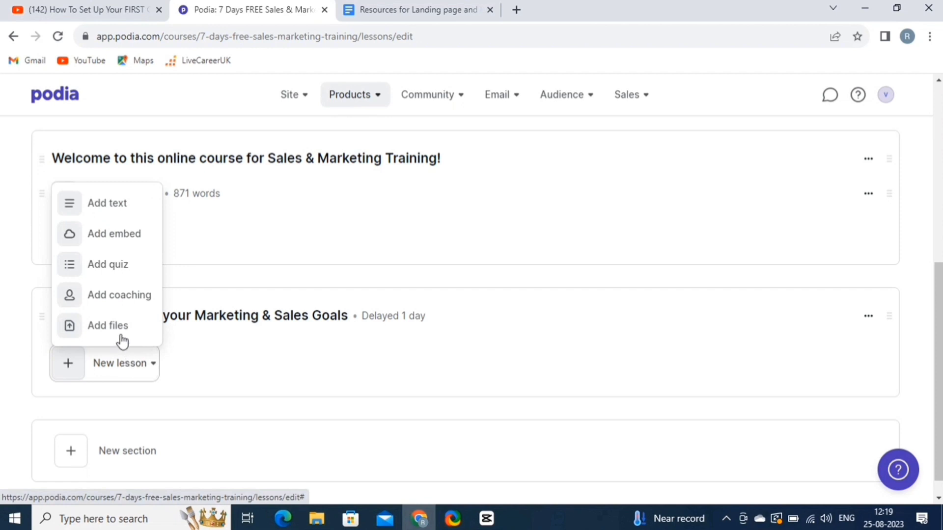
left_click(115, 237)
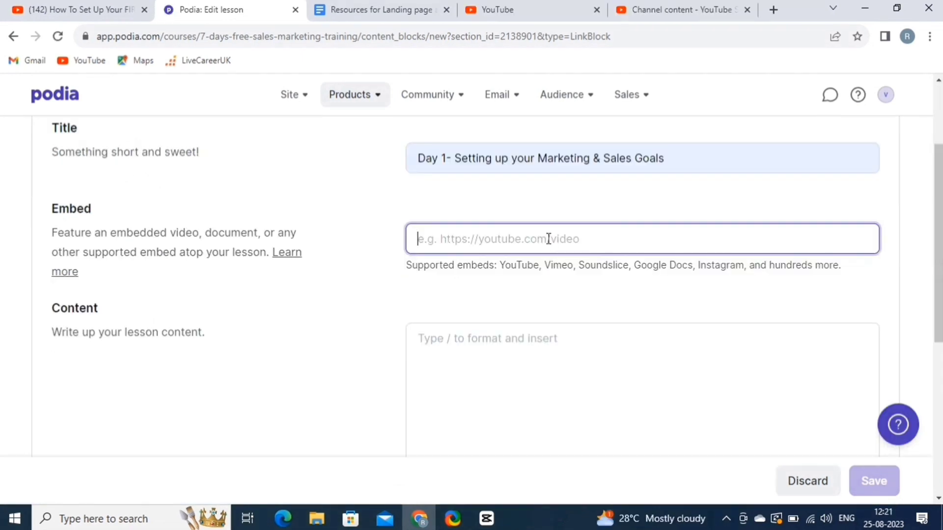
type("https://youtu.be/CcFRnKjUu9w")
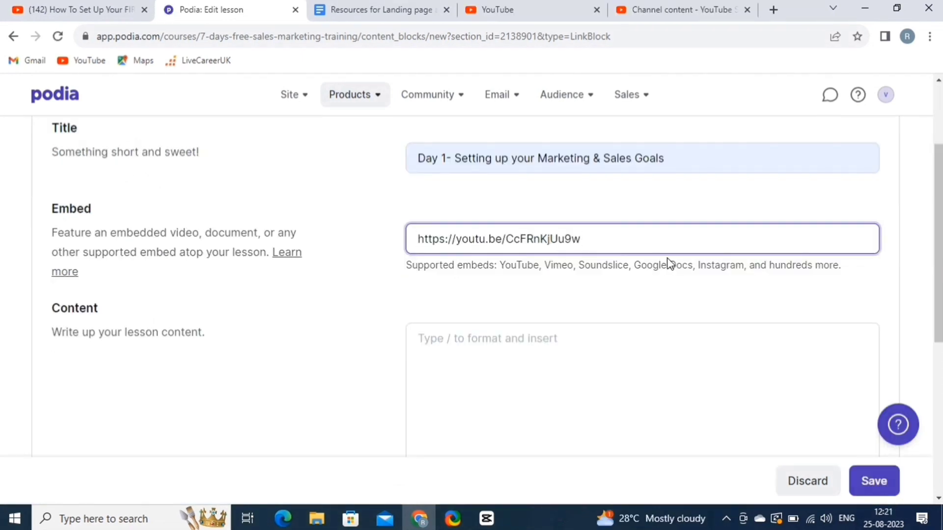
scroll(554, 248, "down", 3)
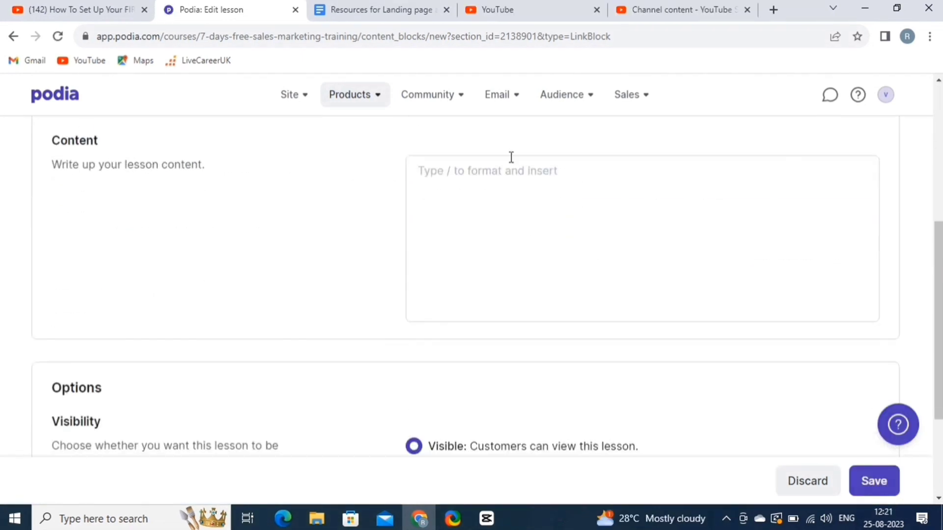
left_click(530, 180)
type("WATCH THIS FOR MORE INFORMATION & UNDERSTANDING!")
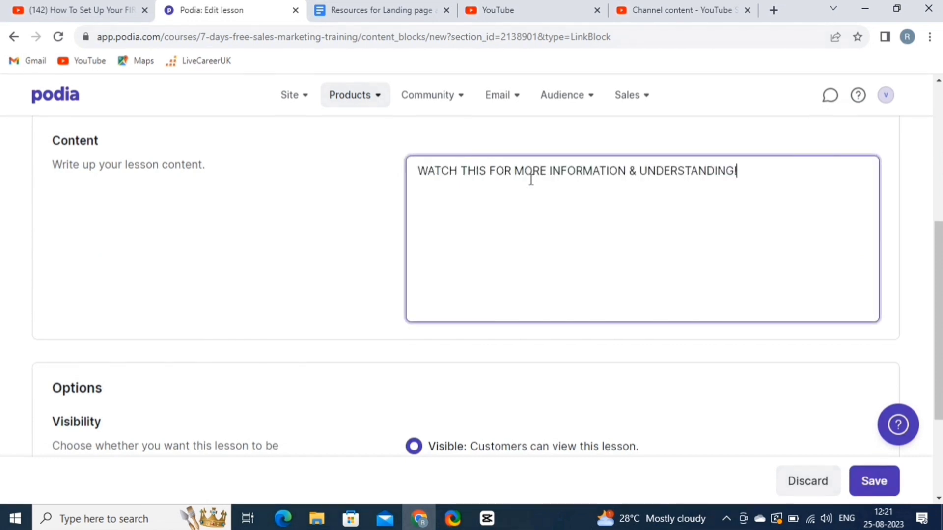
scroll(530, 179, "down", 4)
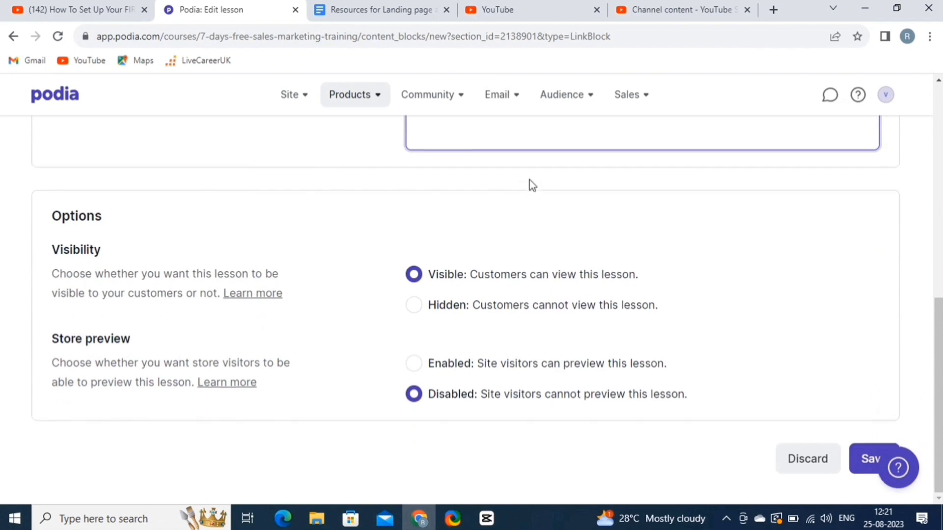
left_click(863, 465)
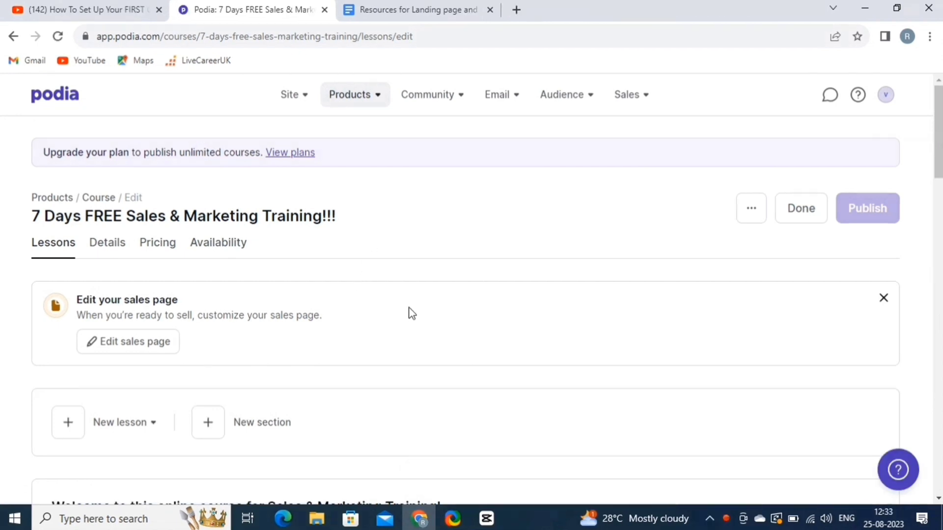
scroll(411, 314, "down", 5)
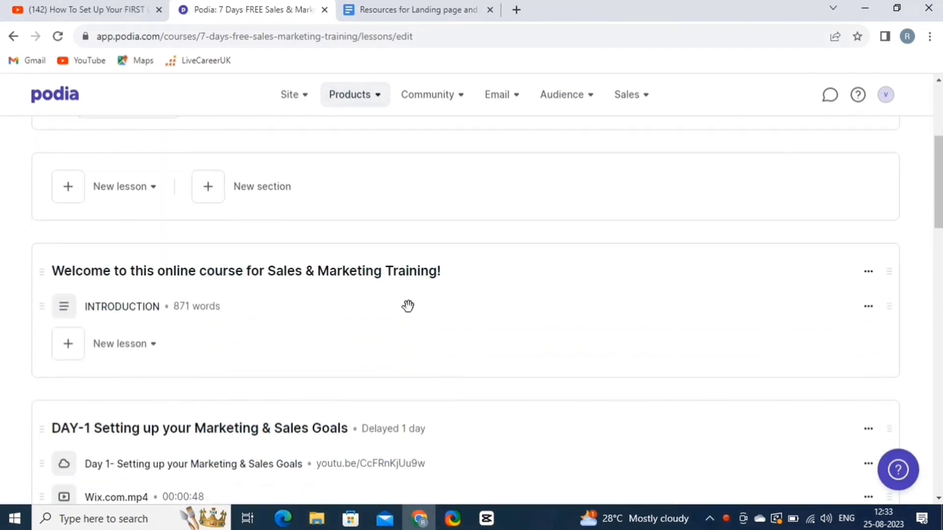
scroll(407, 306, "down", 8)
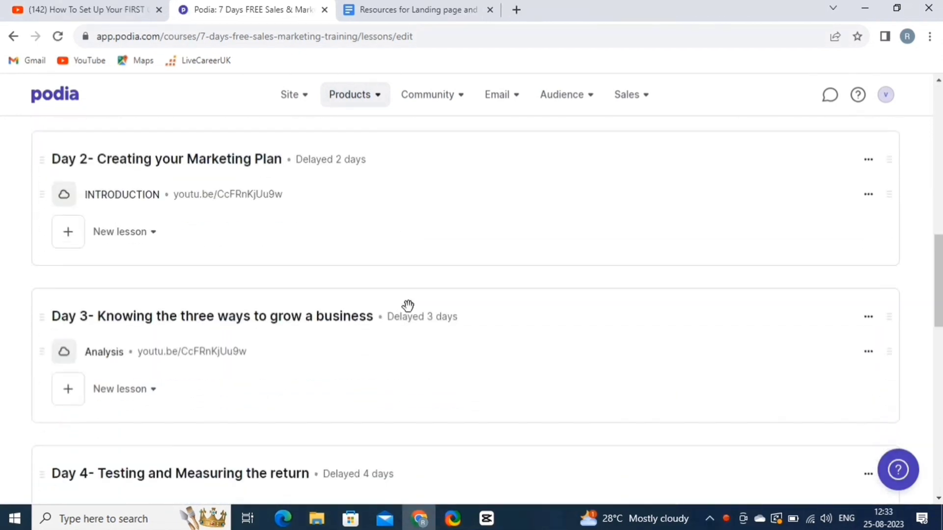
scroll(408, 306, "down", 6)
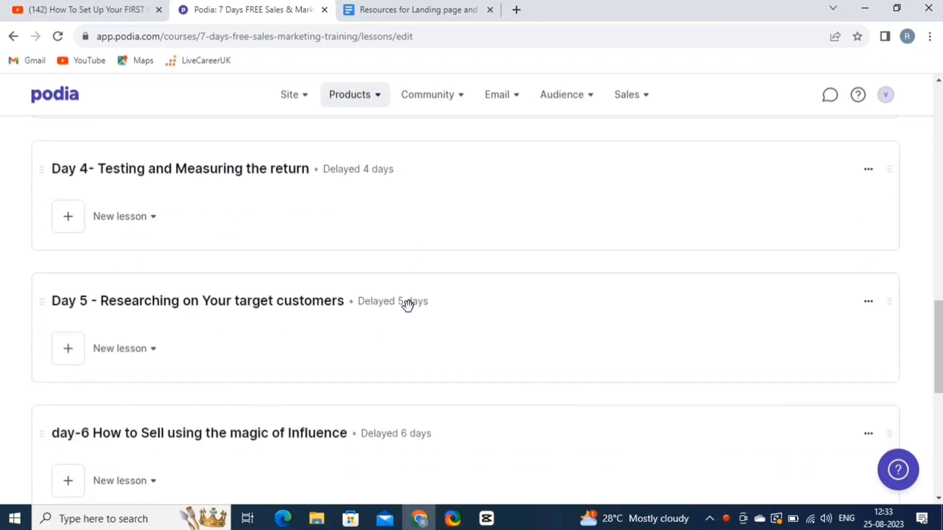
scroll(407, 306, "down", 8)
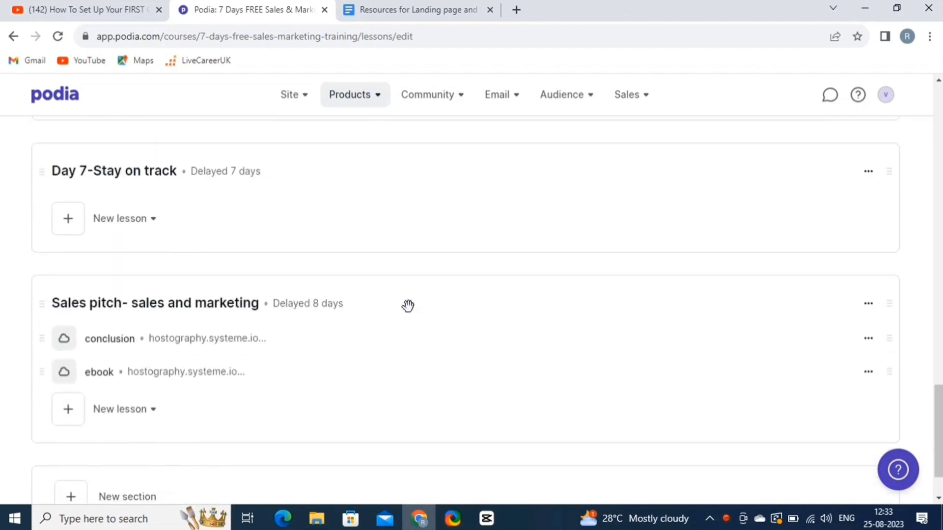
scroll(408, 306, "down", 1)
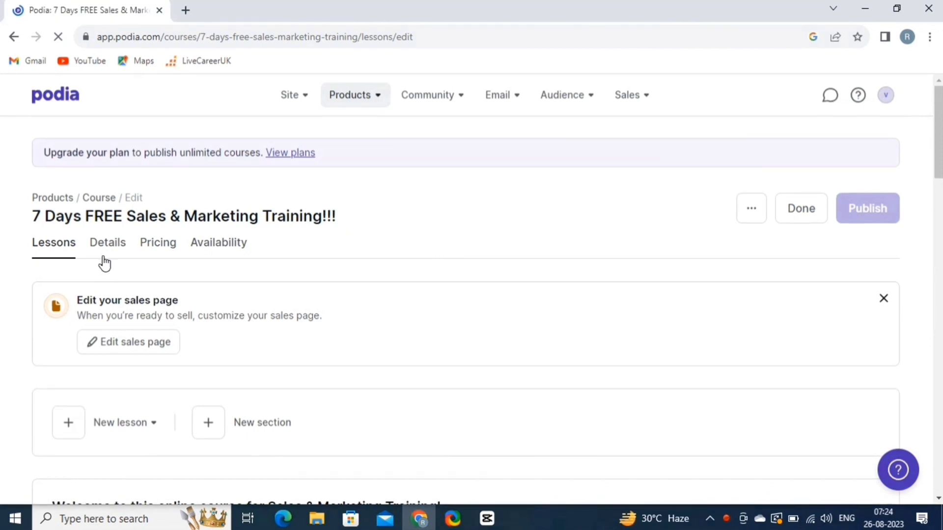
Create the category 'COURSES OFFERED..' in the course's Details settings
left_click(108, 251)
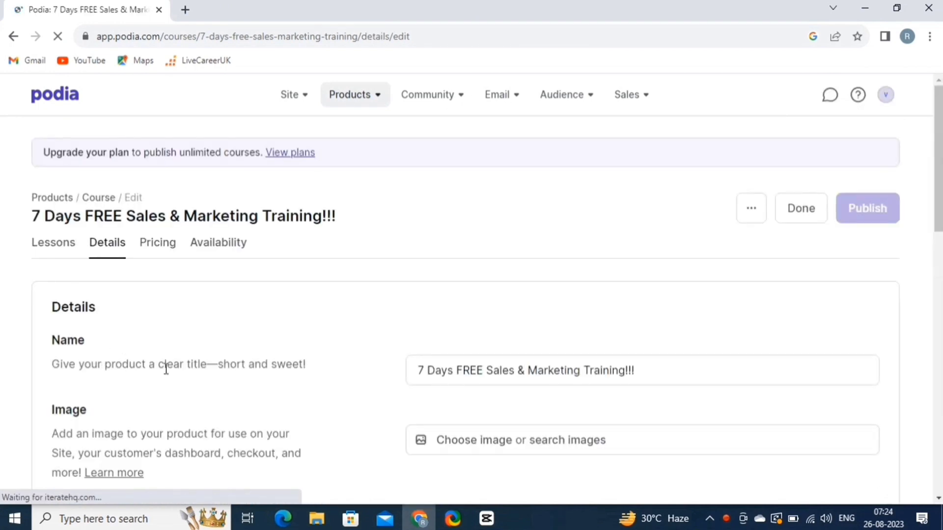
scroll(249, 375, "down", 5)
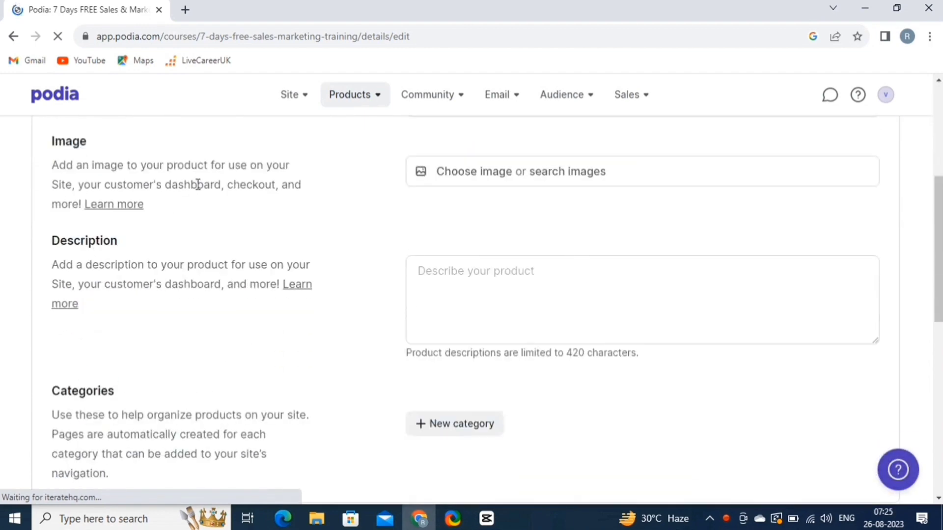
scroll(311, 396, "down", 5)
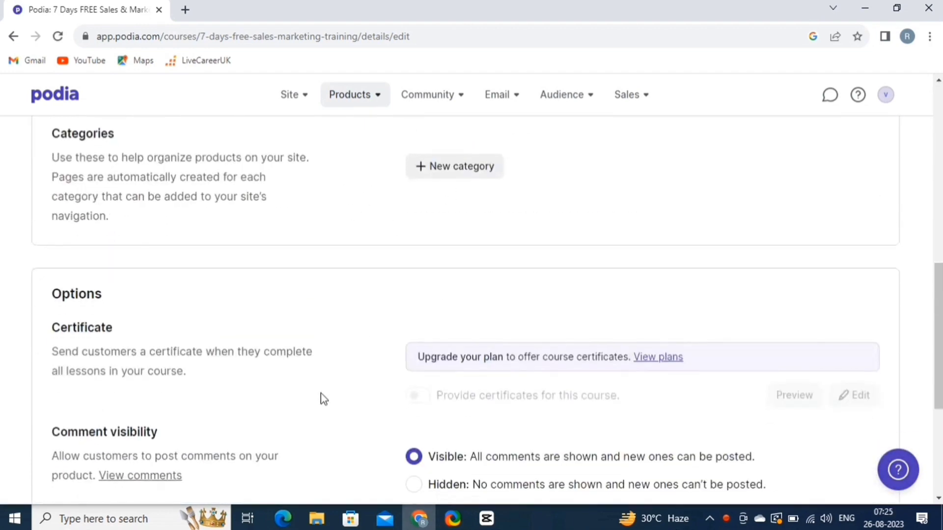
left_click(440, 171)
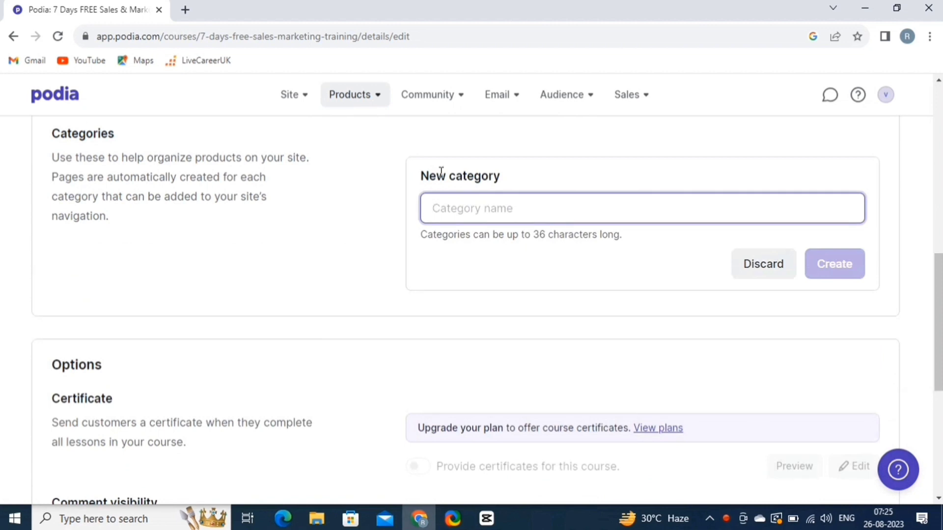
type("COURSES OFFERED..")
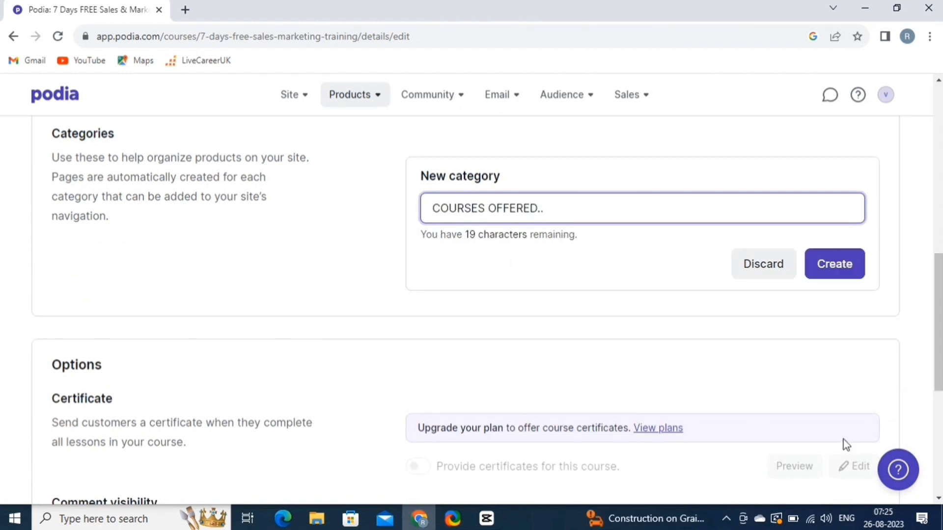
left_click(841, 274)
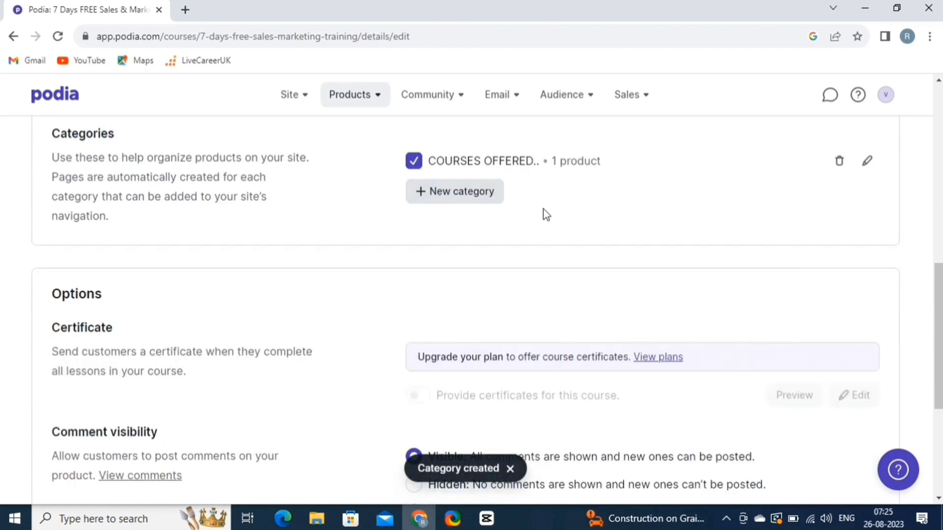
scroll(670, 214, "down", 2)
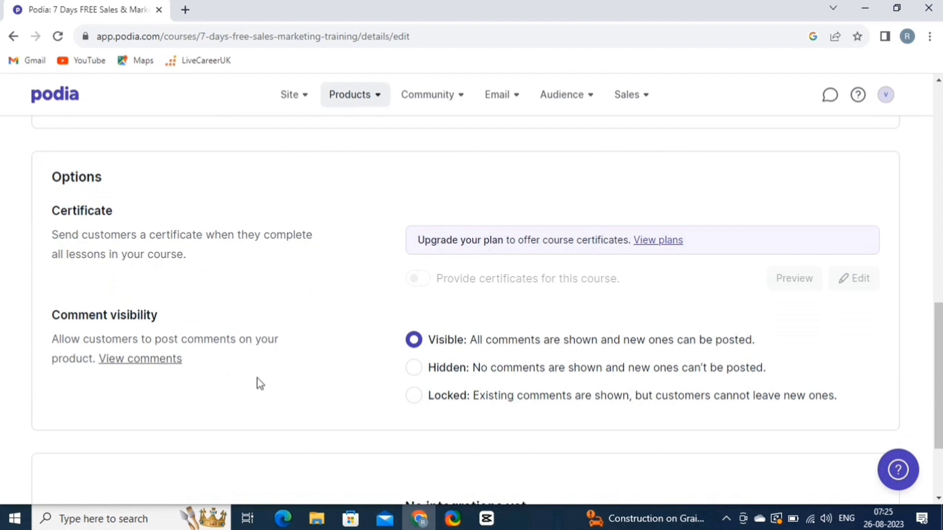
scroll(265, 380, "down", 1)
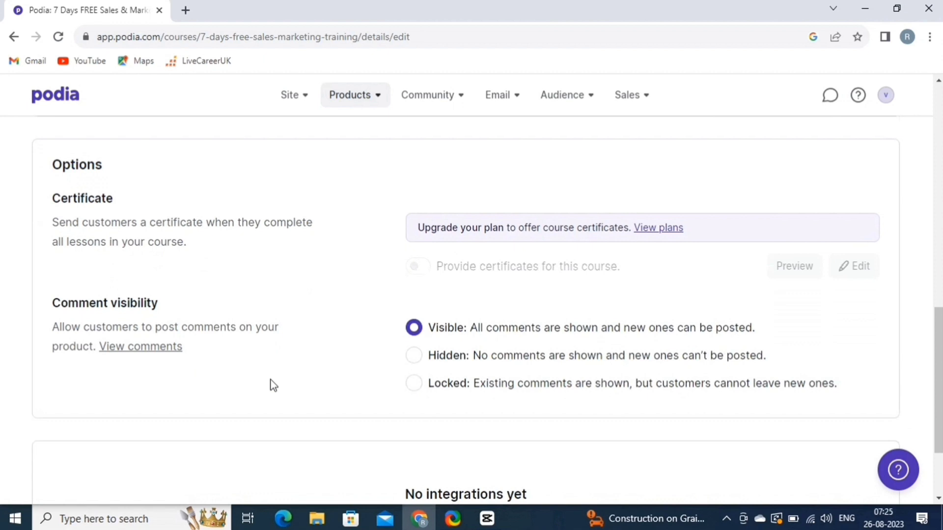
scroll(270, 383, "down", 2)
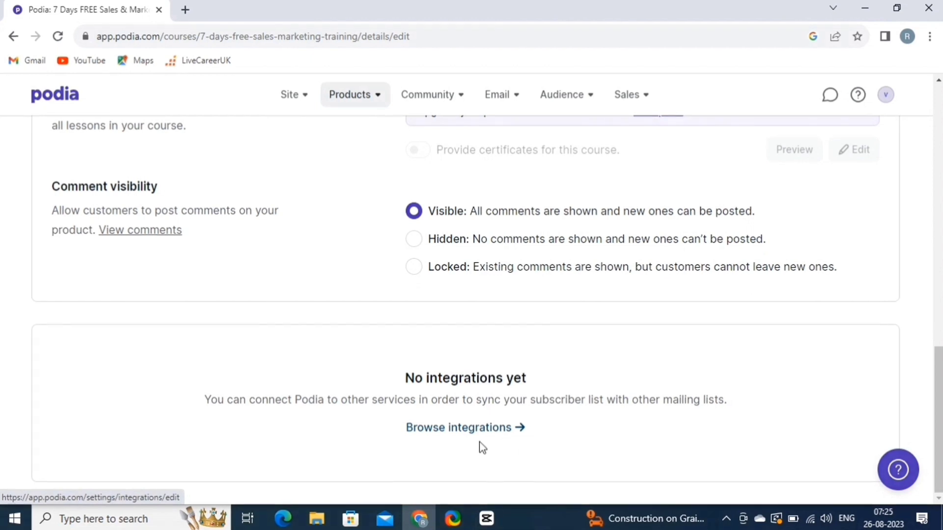
Browse the integrations list to review the video, email and Zapier options
left_click(457, 431)
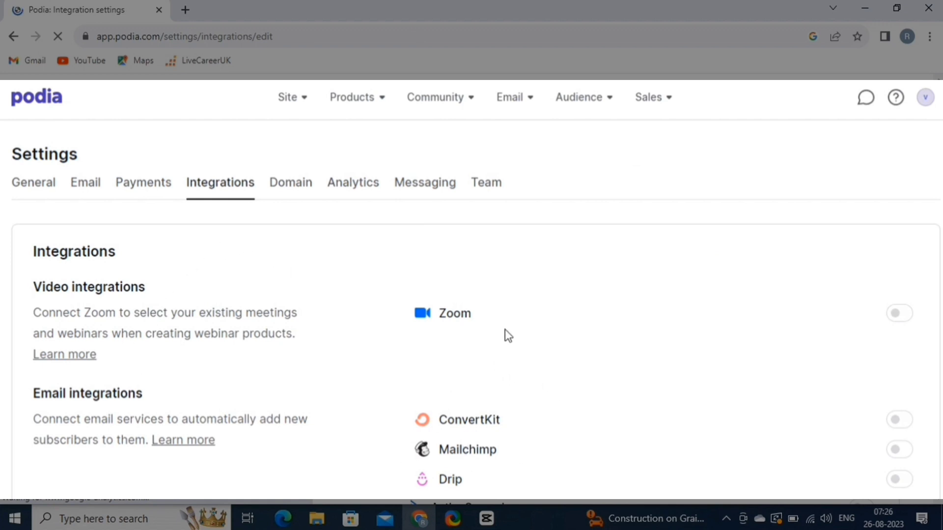
scroll(505, 329, "down", 1)
scroll(505, 329, "down", 3)
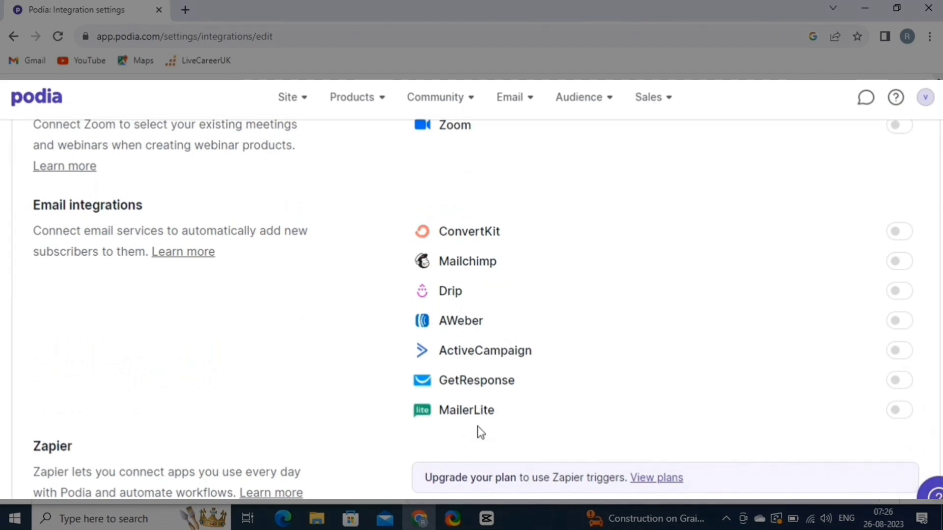
scroll(478, 426, "down", 2)
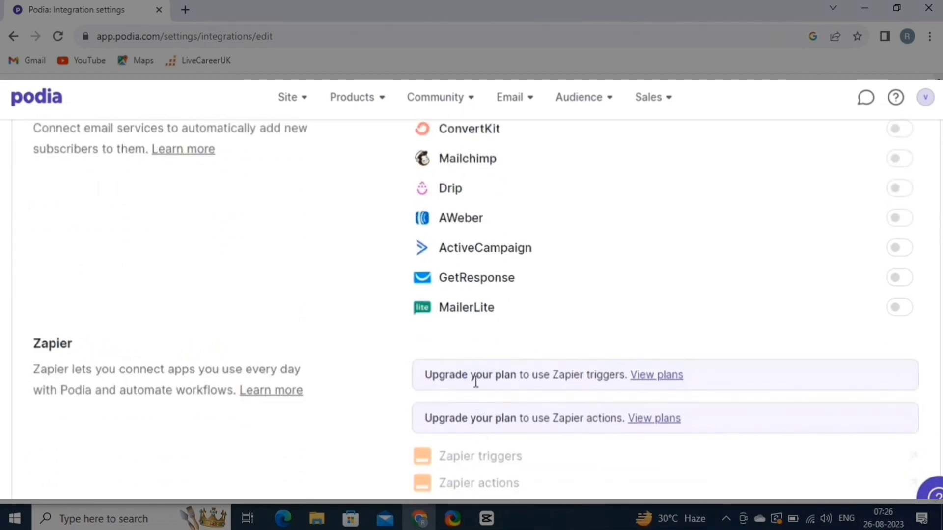
scroll(579, 463, "up", 4)
scroll(579, 459, "up", 2)
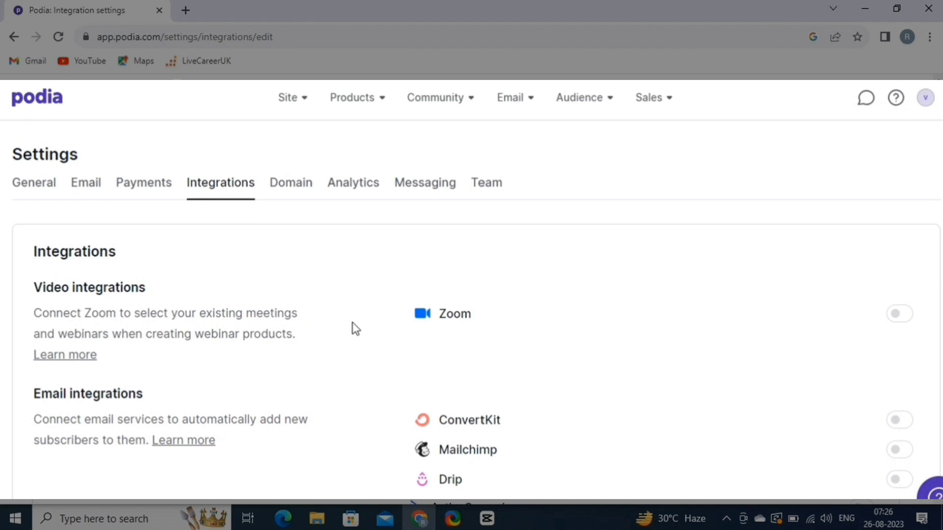
Try the Zoom toggle, then switch the payment currency to Indian Rupee and save
left_click(908, 315)
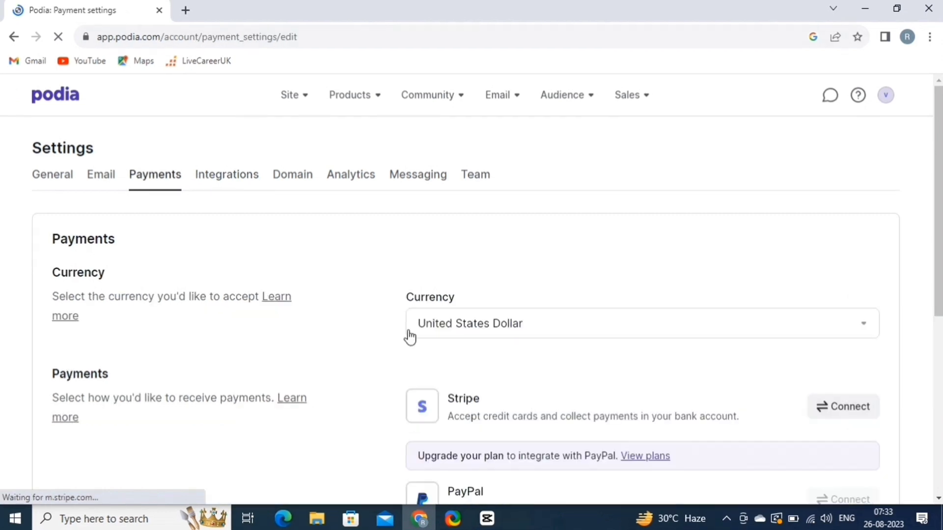
left_click(490, 337)
left_click(471, 299)
scroll(638, 462, "down", 2)
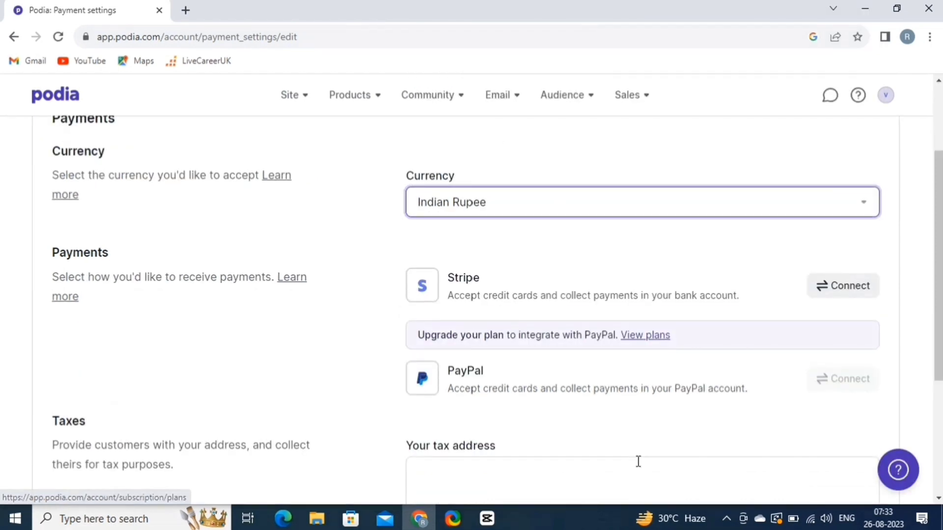
scroll(637, 461, "down", 4)
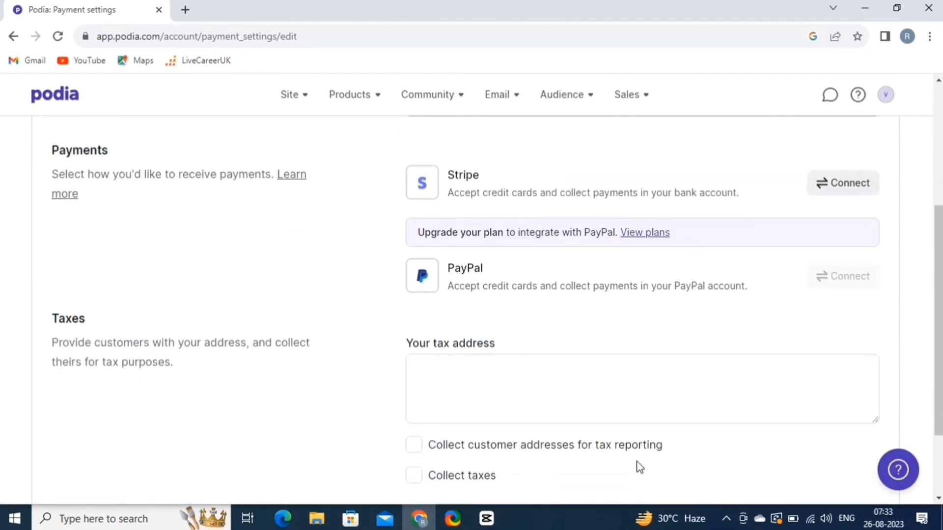
left_click(872, 445)
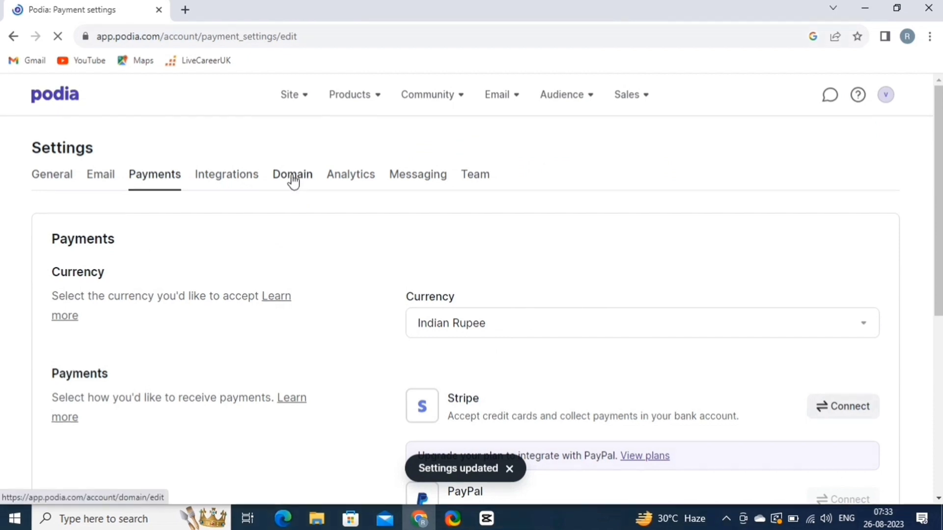
Look through the Domain, Analytics, Messaging and Team settings pages
left_click(293, 178)
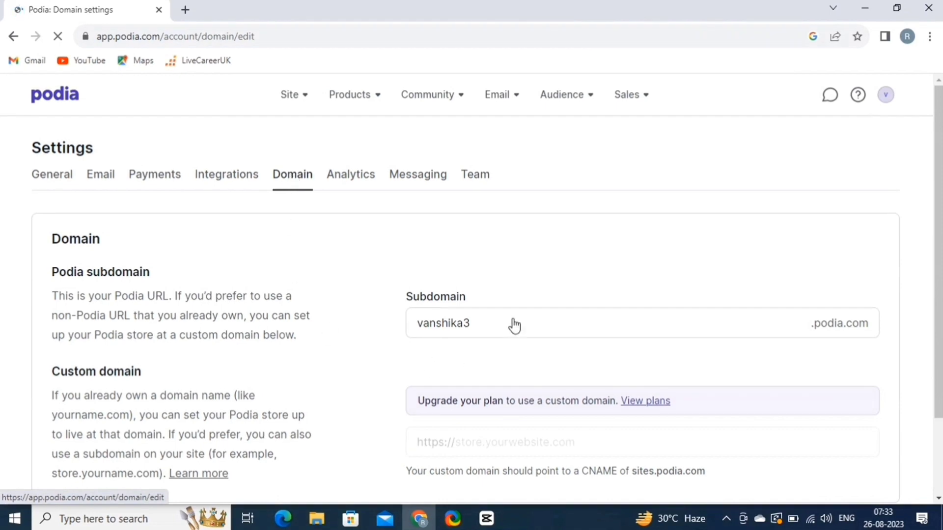
left_click(351, 175)
scroll(472, 495, "down", 7)
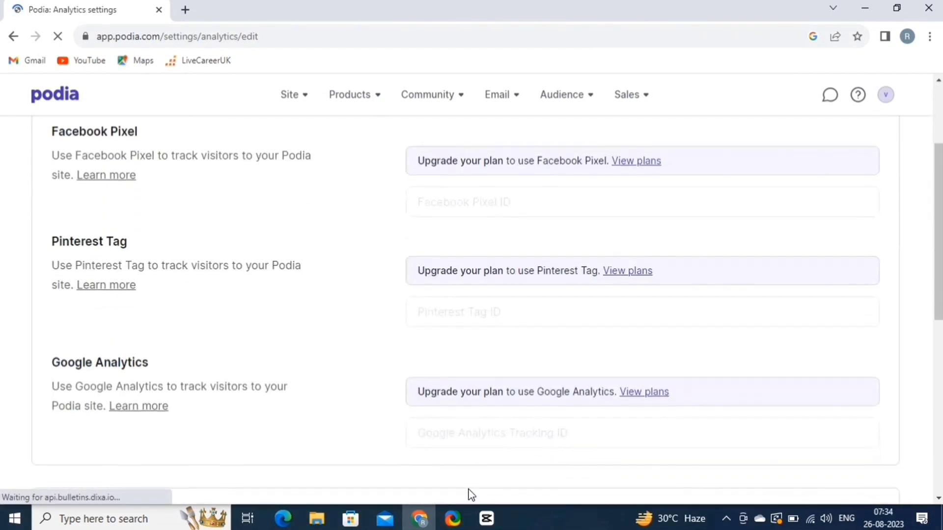
scroll(471, 494, "down", 4)
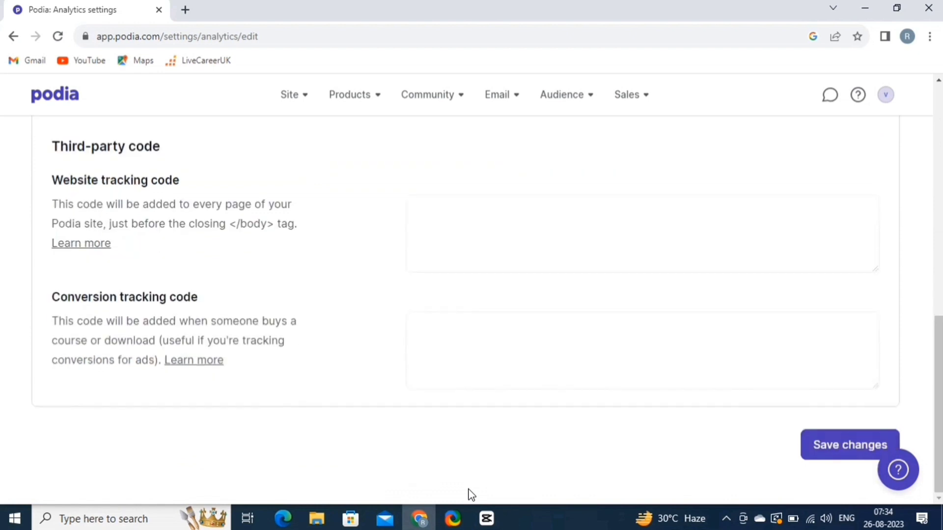
scroll(472, 494, "up", 2)
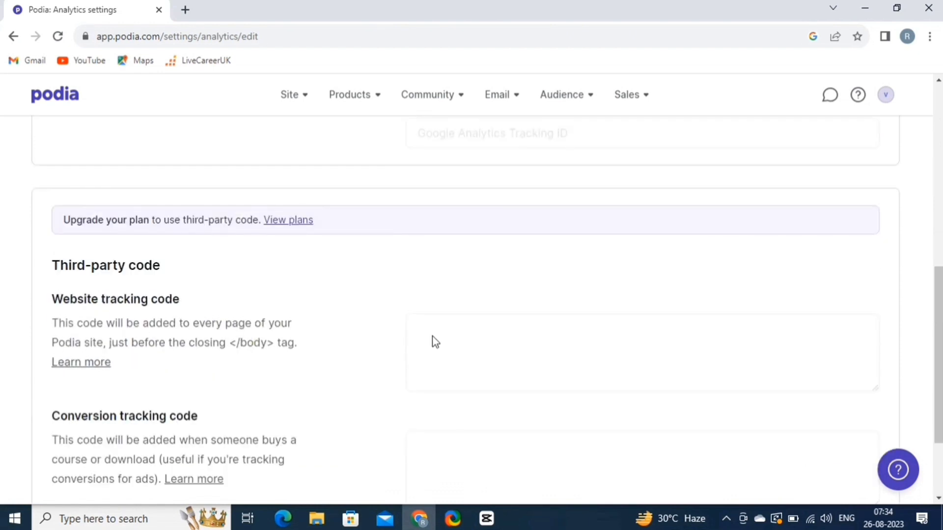
scroll(157, 292, "up", 6)
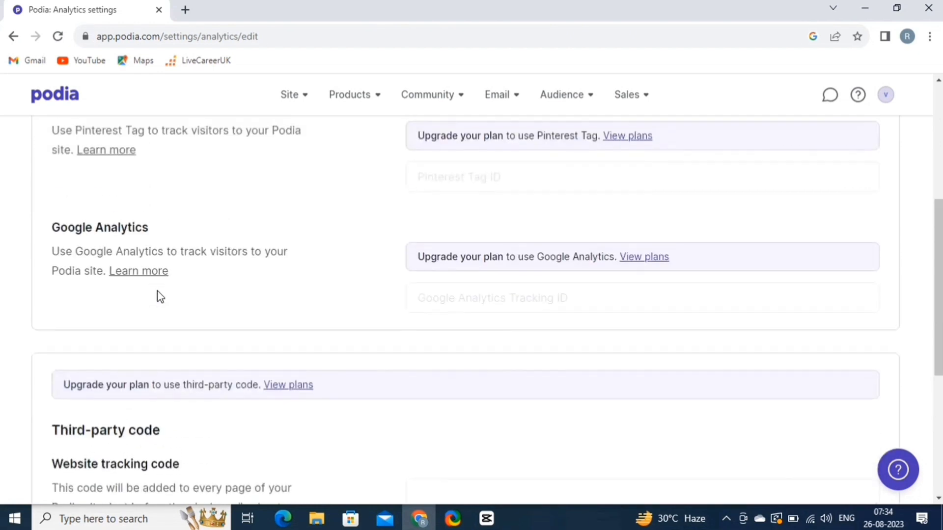
scroll(158, 290, "up", 2)
left_click(414, 172)
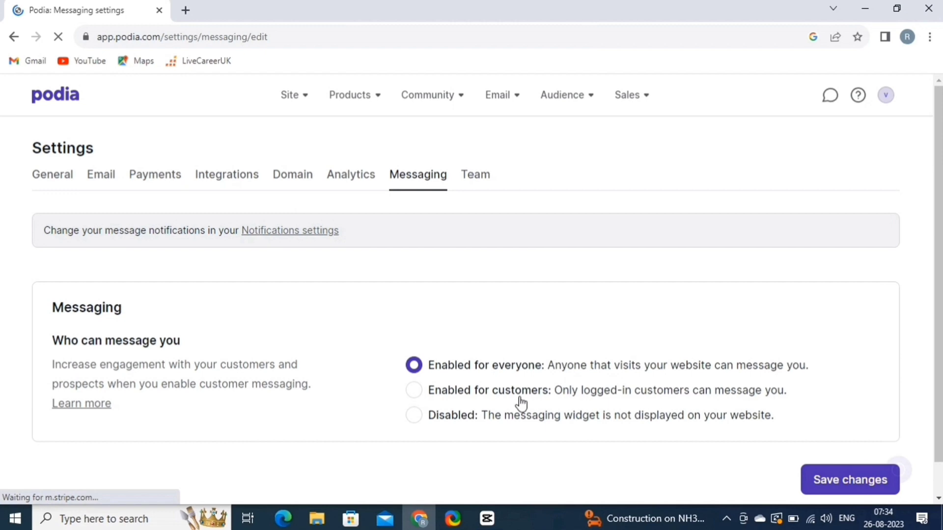
left_click(468, 178)
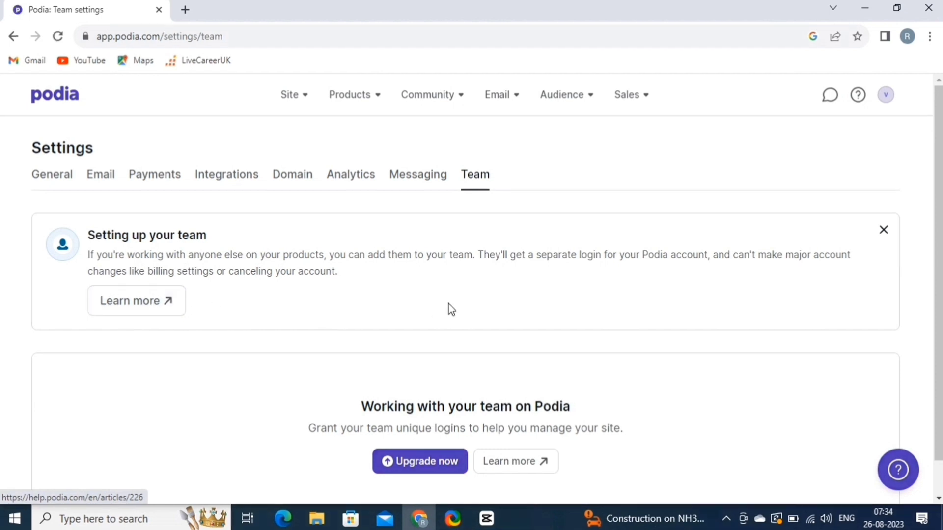
scroll(448, 309, "down", 1)
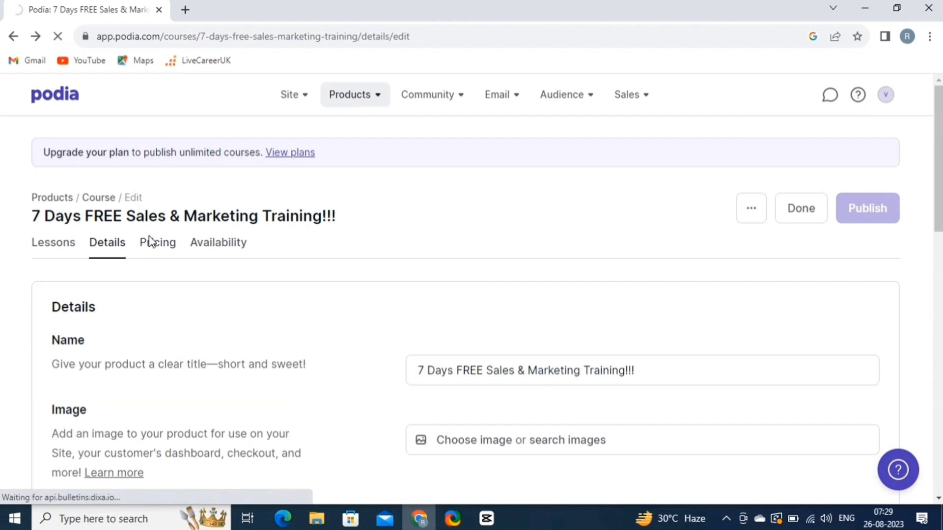
Edit the course's pricing offer and save it with Free still selected
left_click(149, 242)
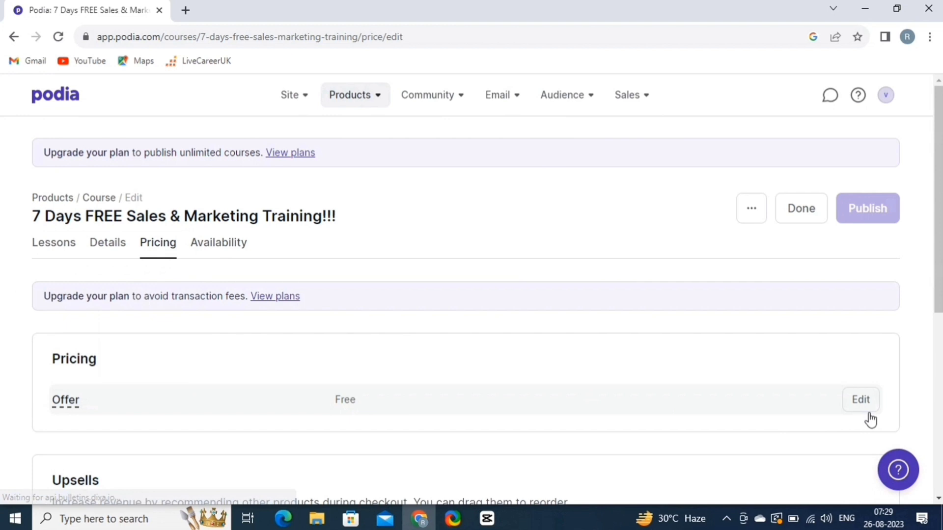
left_click(861, 400)
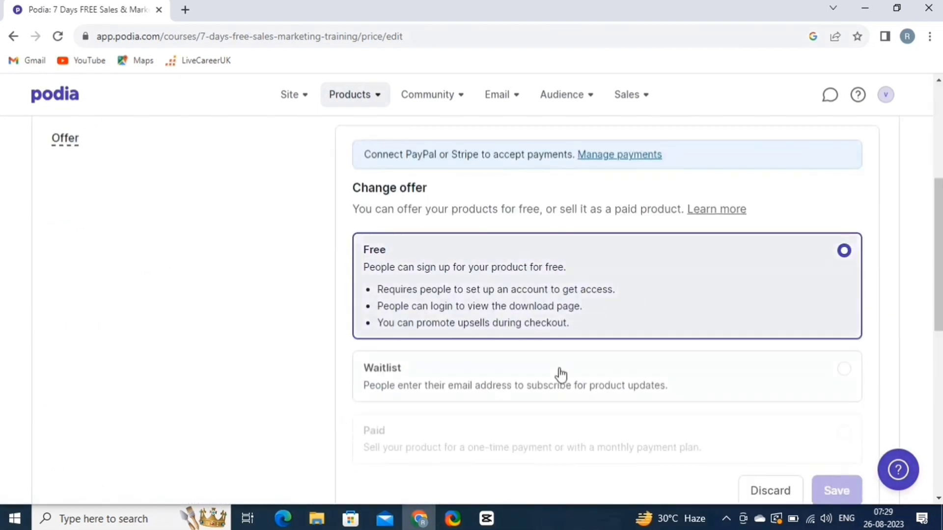
scroll(583, 385, "down", 3)
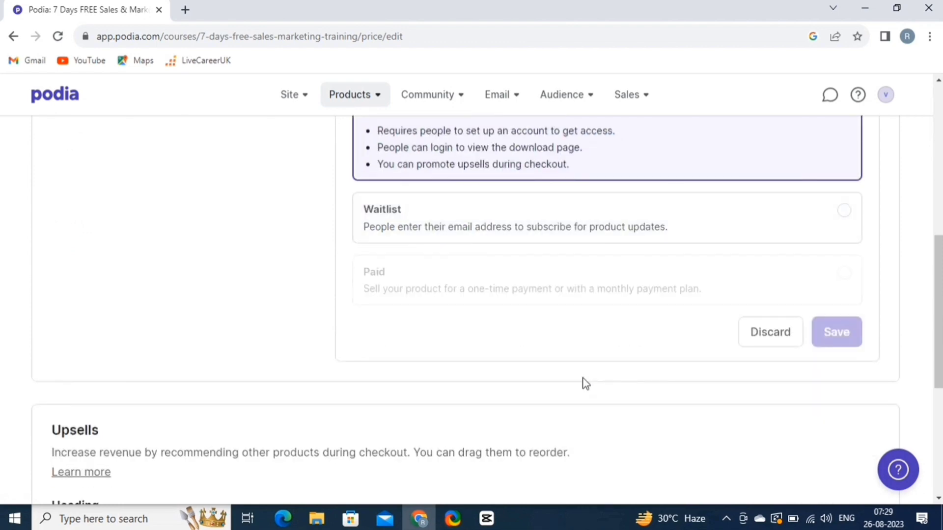
left_click(843, 332)
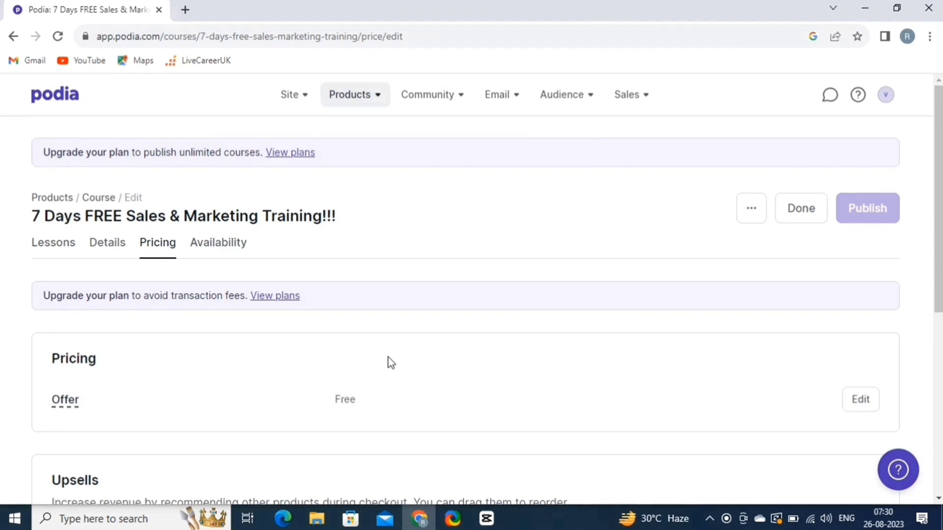
Review the course's availability (Draft, Visible, Open) and finish on the course overview page
left_click(230, 252)
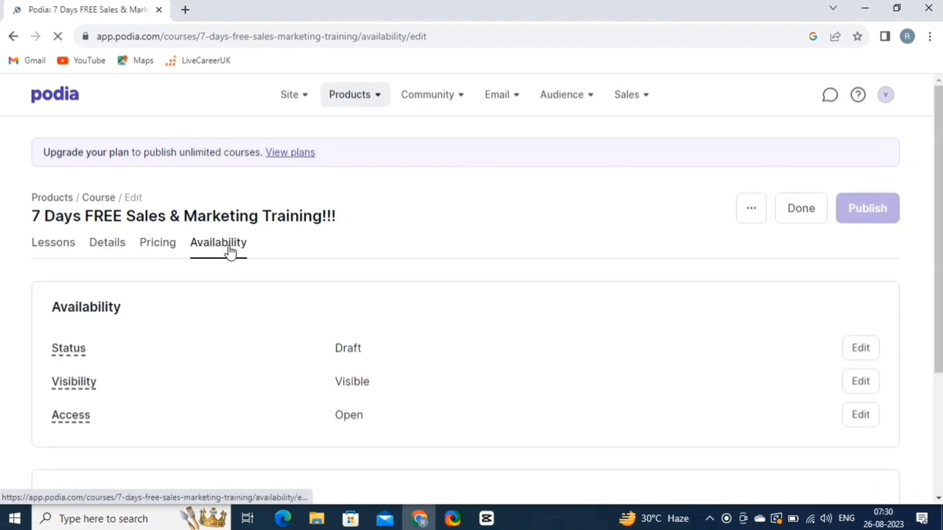
left_click(548, 361)
scroll(513, 424, "down", 7)
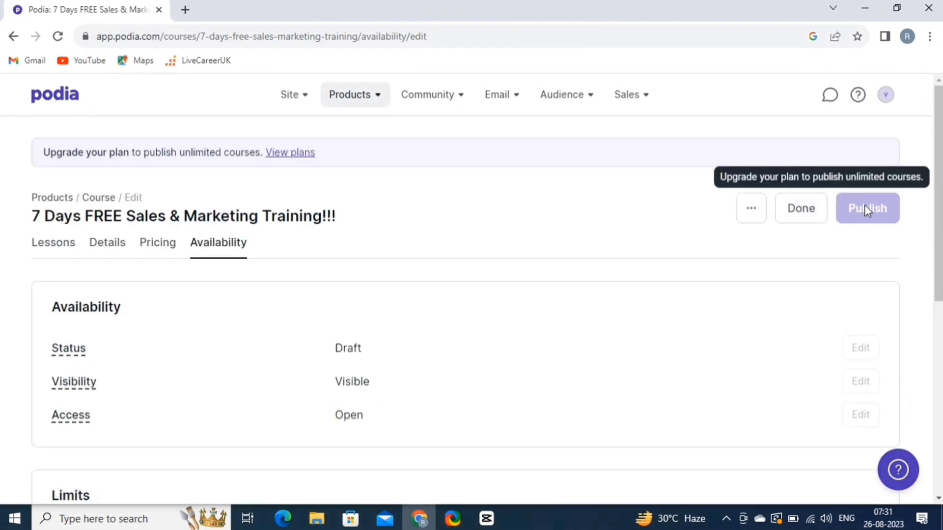
left_click(814, 216)
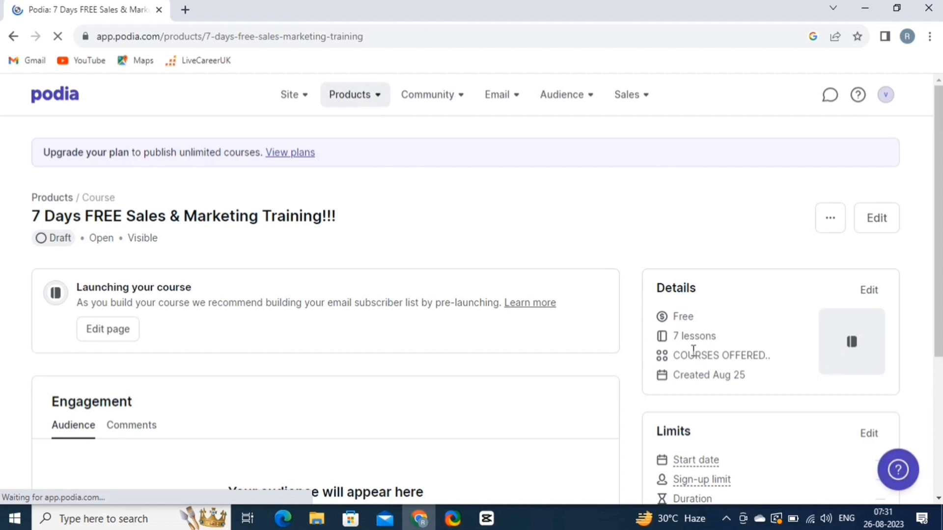
Edit the course sales page banner to show an ENROLL NOW! button
left_click(131, 319)
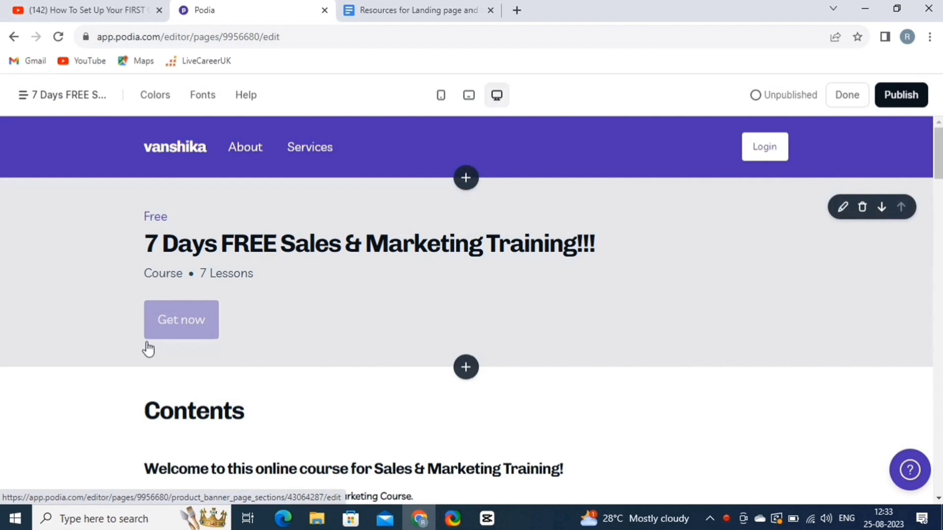
left_click(360, 307)
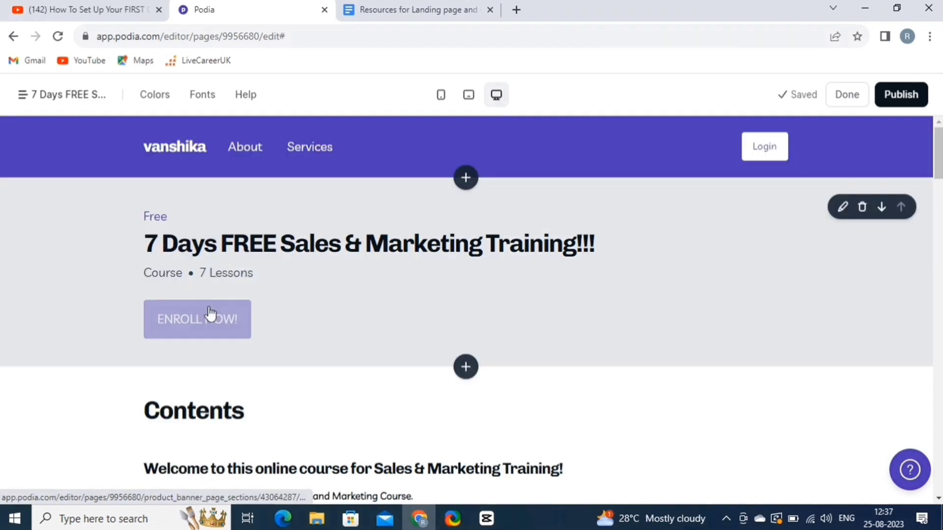
left_click(208, 315)
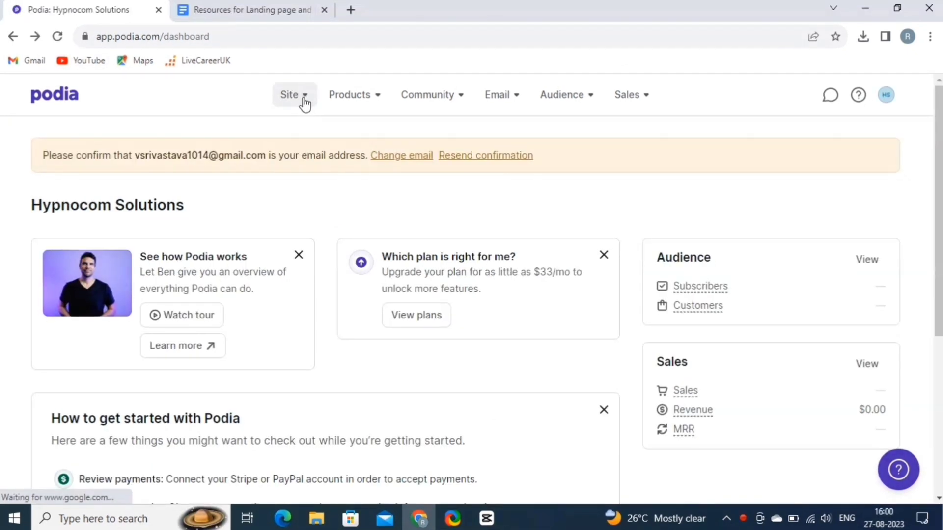
Open the Hypnocom Solutions homepage in the site editor and review its colour swatches
left_click(305, 105)
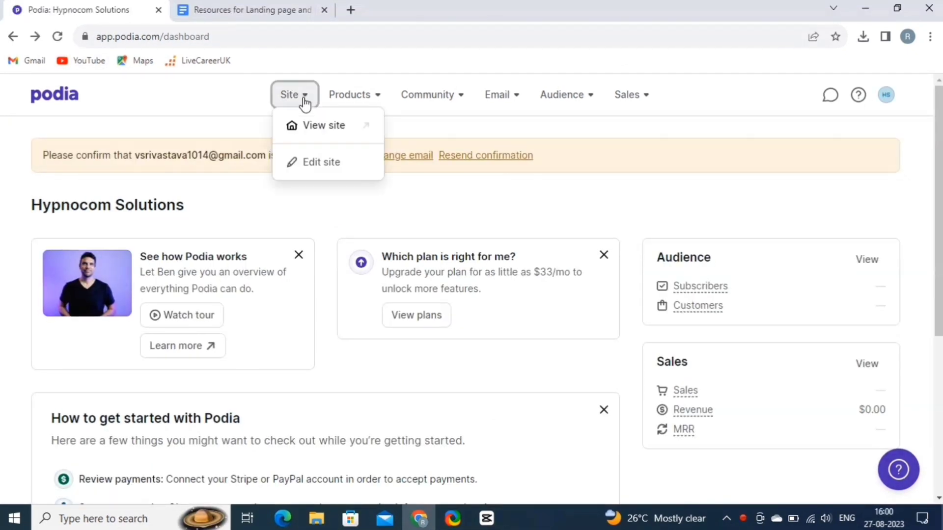
left_click(342, 168)
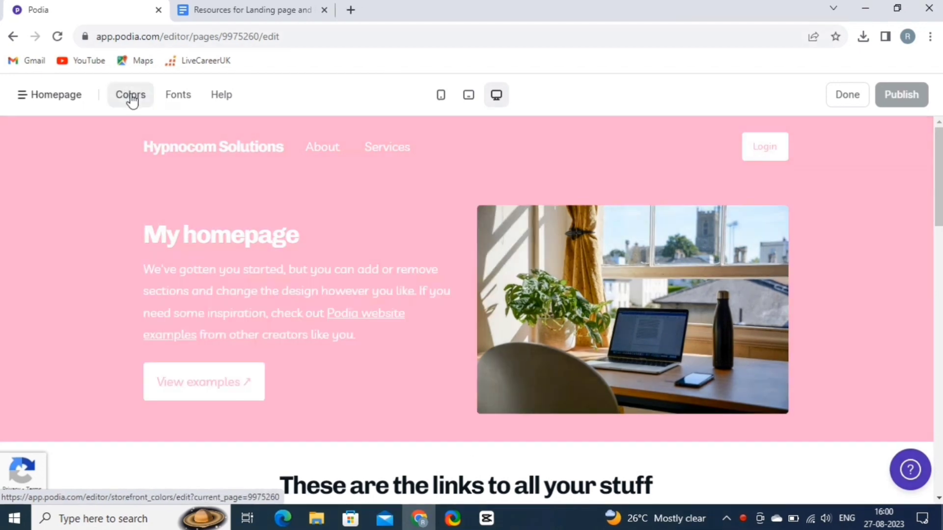
left_click(131, 98)
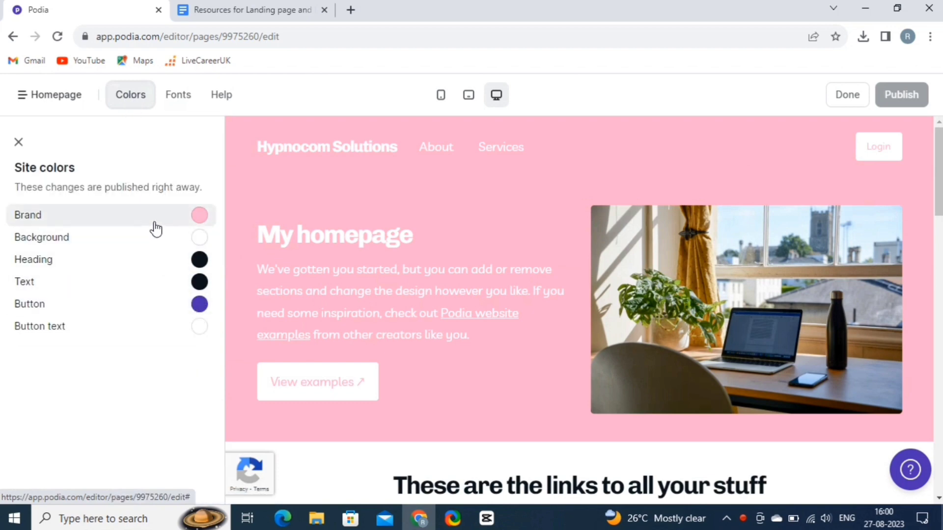
left_click(28, 143)
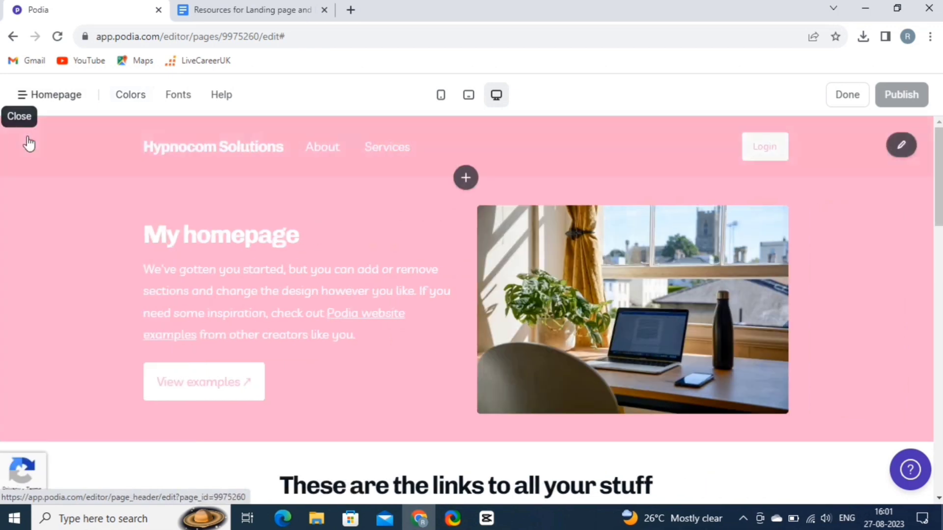
Replace the header's Services link with a new Courses link, then bring up the header Design settings
left_click(204, 165)
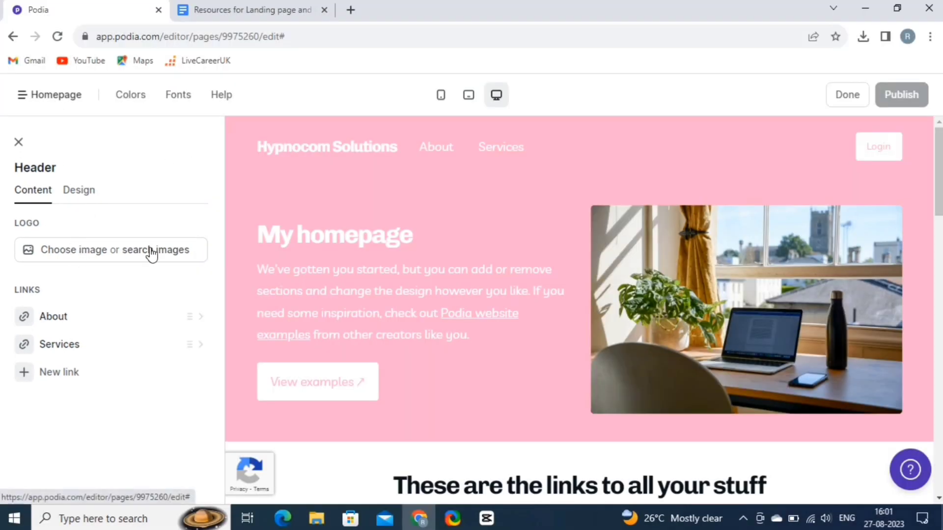
left_click(203, 348)
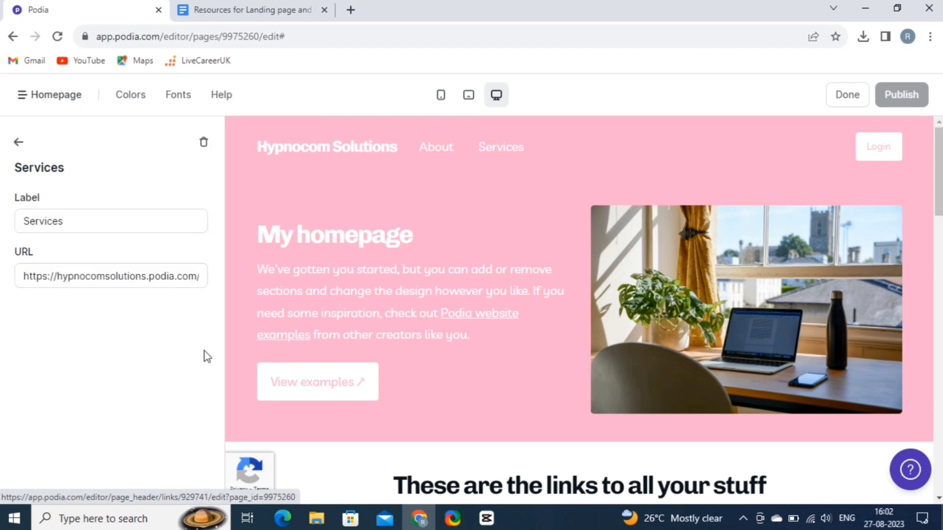
left_click(206, 143)
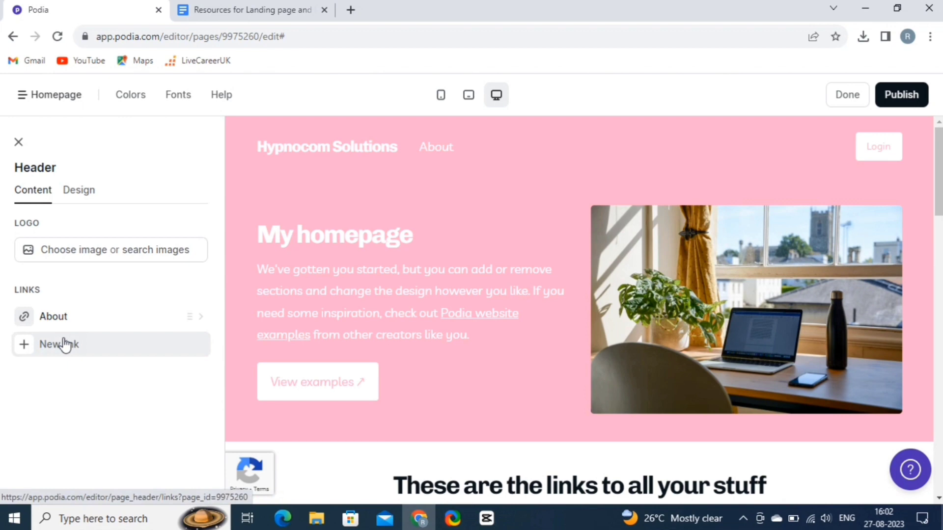
left_click(64, 345)
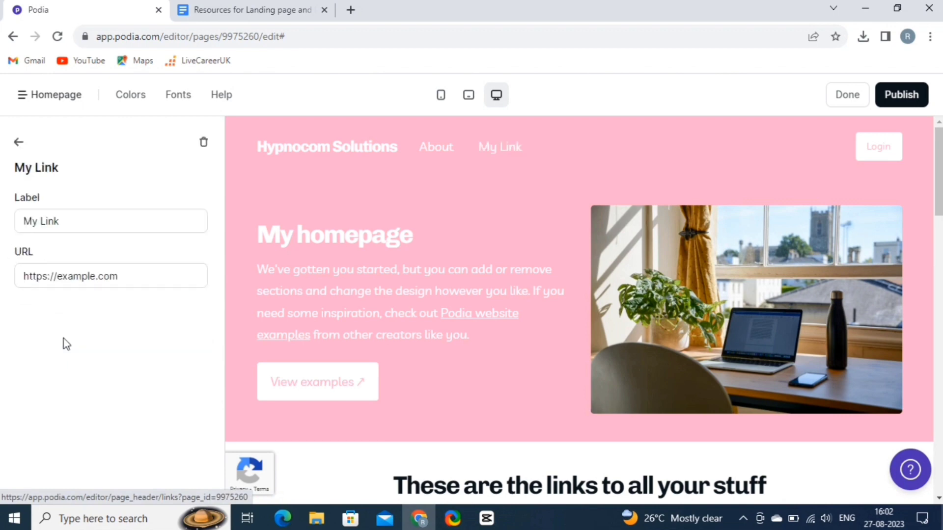
left_click(86, 225)
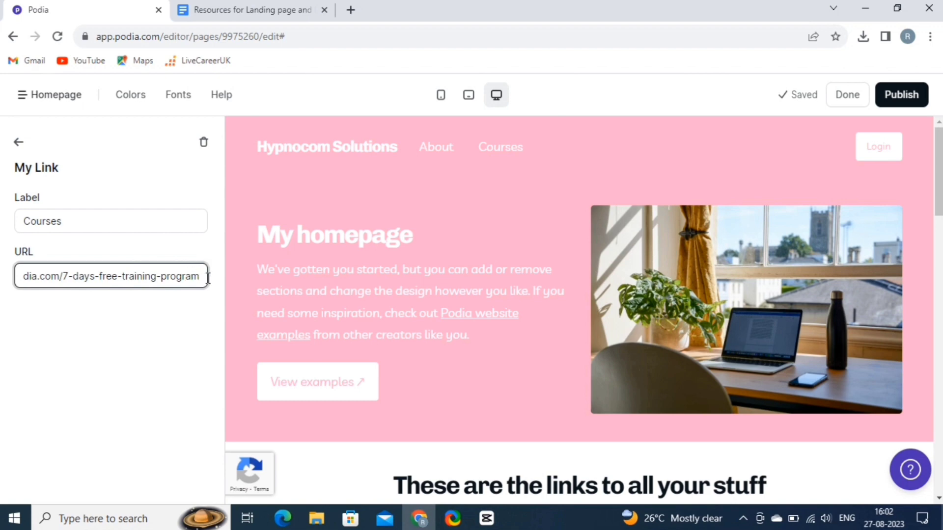
key("Return")
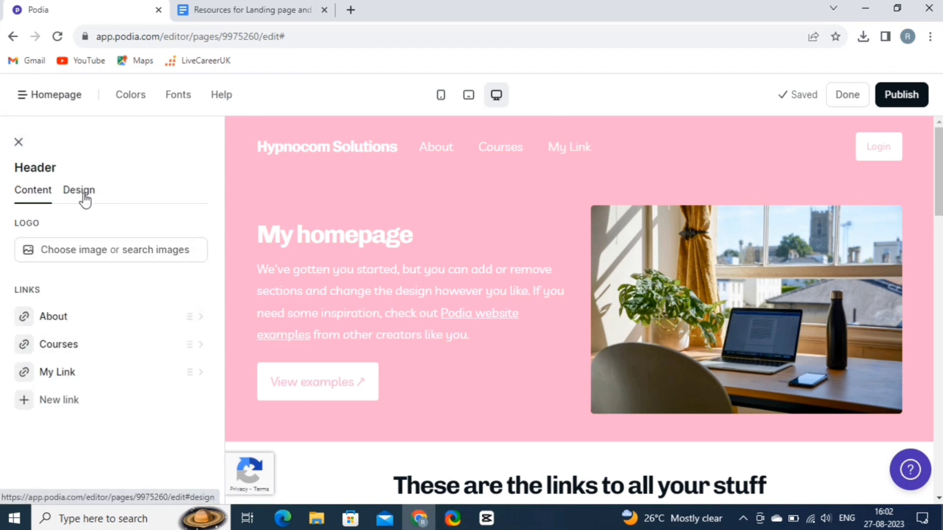
left_click(85, 196)
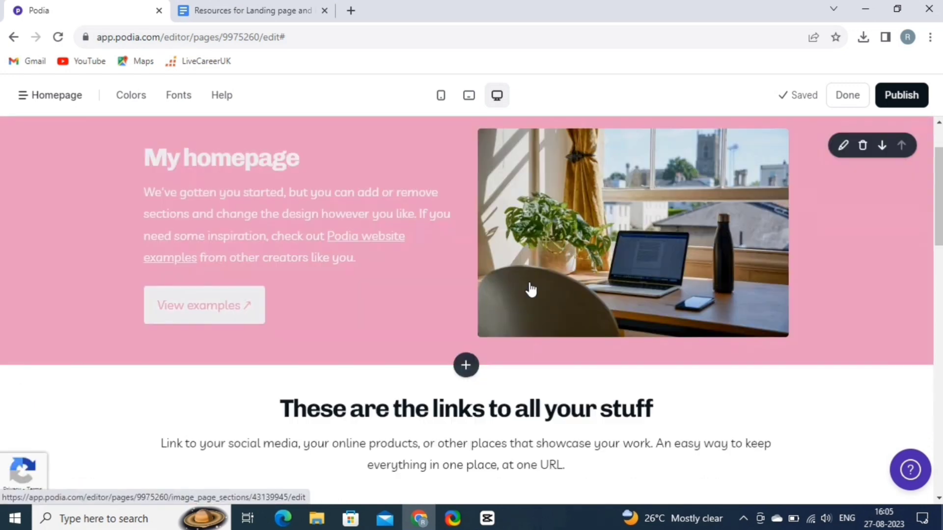
Replace the hero image with the Unsplash 'website' desk photo showing a laptop and monitor
left_click(420, 235)
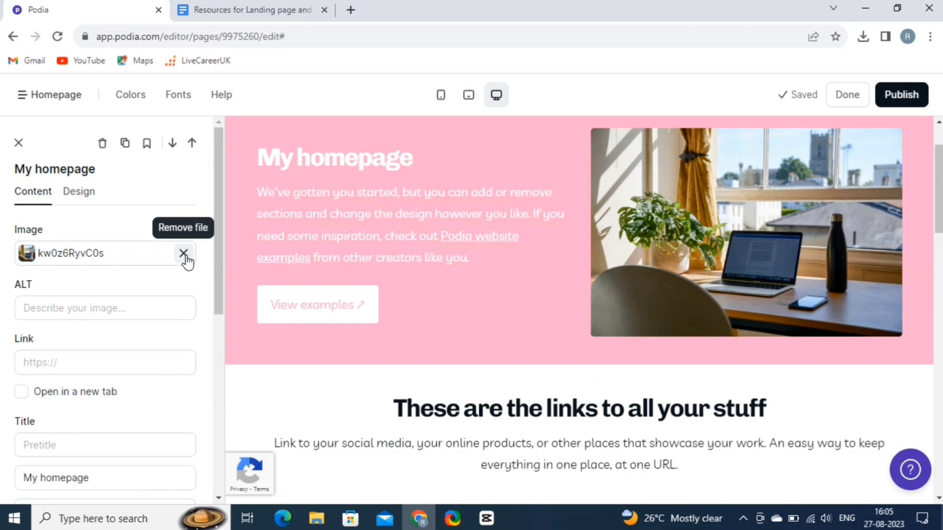
left_click(183, 254)
left_click(142, 258)
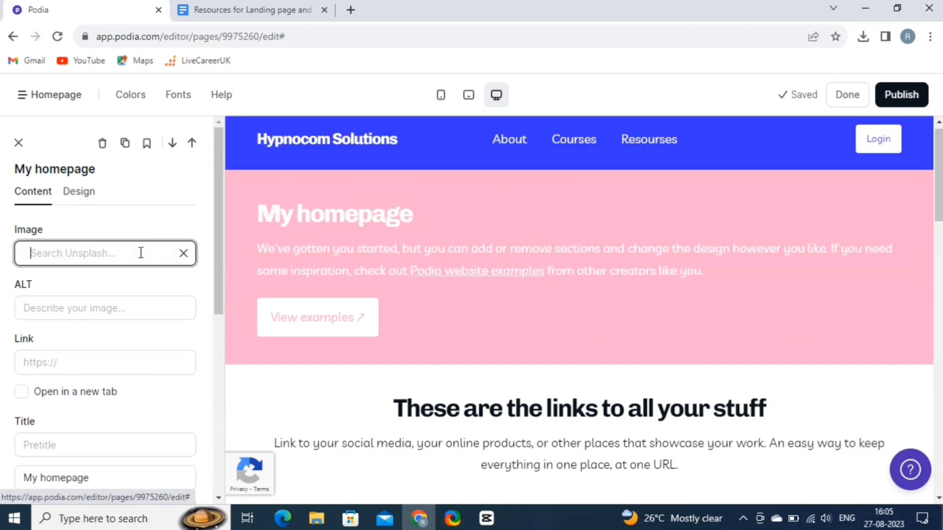
type("website")
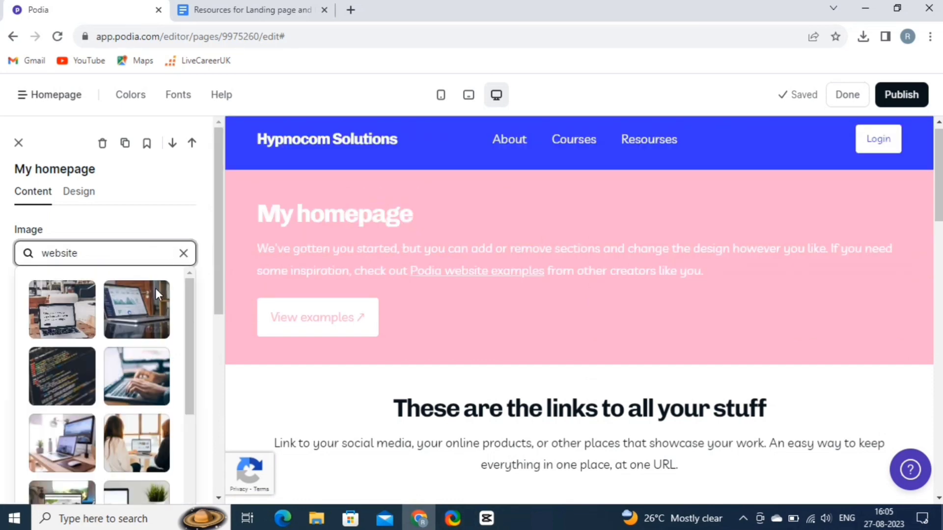
left_click(92, 442)
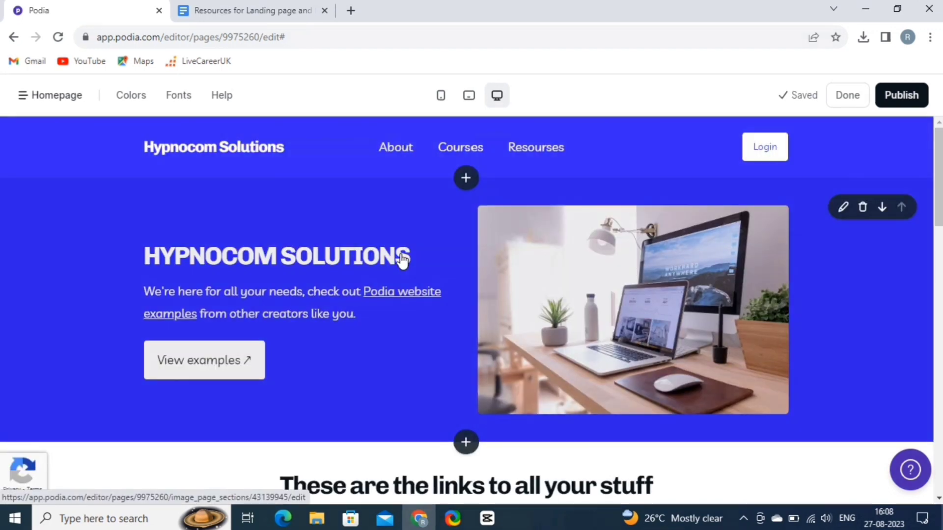
scroll(400, 259, "down", 4)
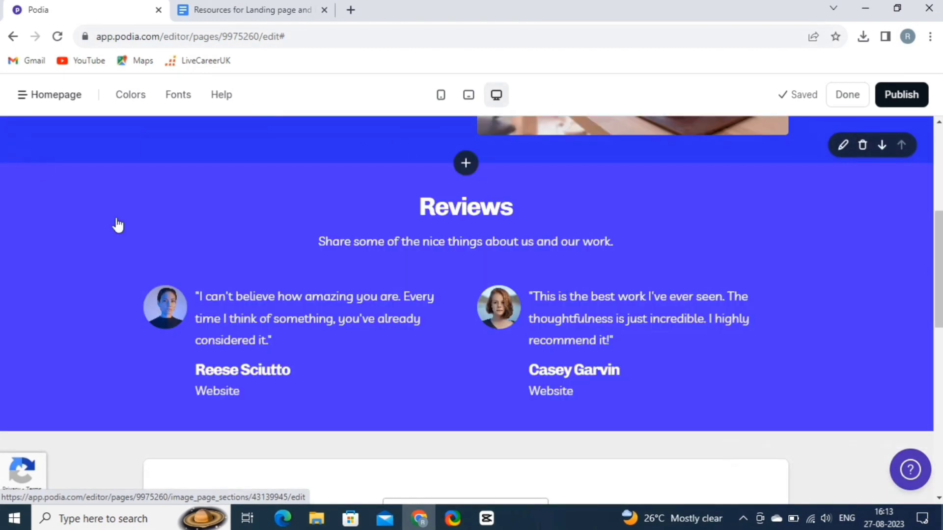
scroll(227, 305, "up", 3)
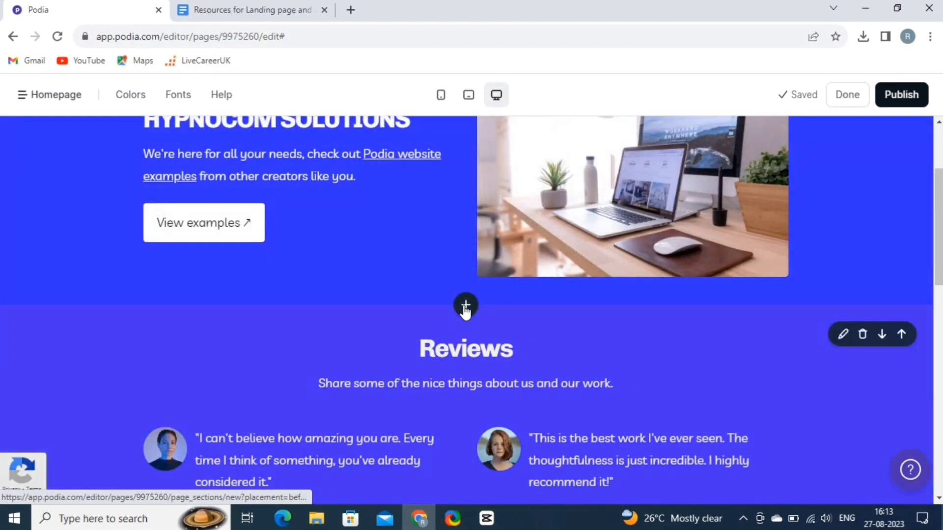
Show the section types to insert below the hero, down to the Collection group
left_click(465, 307)
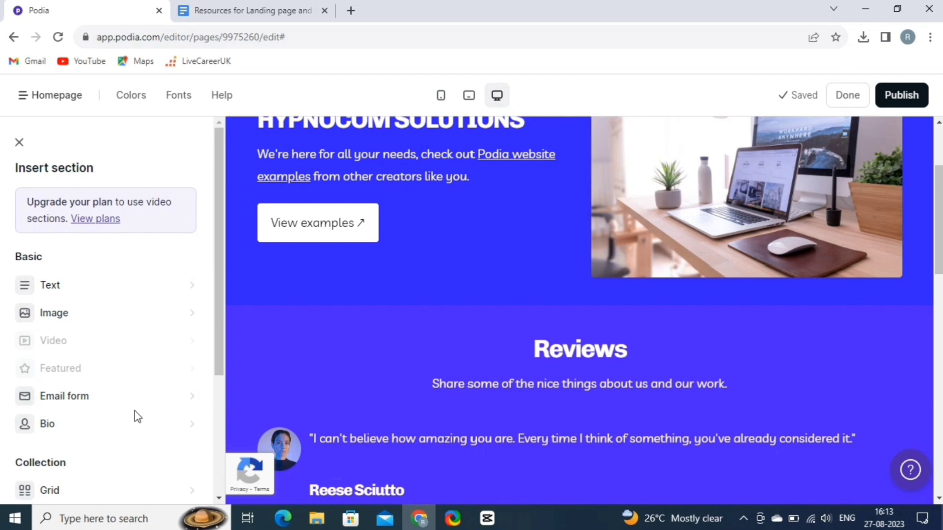
scroll(135, 410, "down", 3)
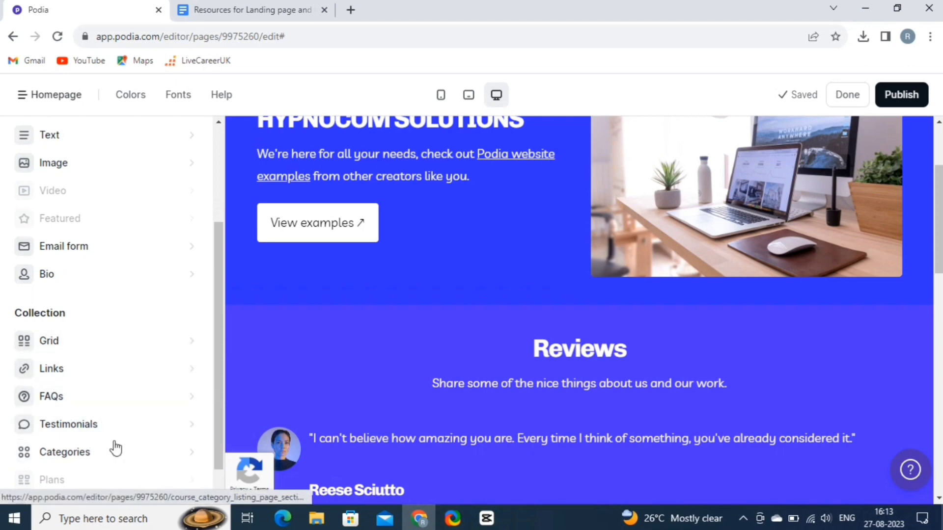
scroll(116, 448, "down", 1)
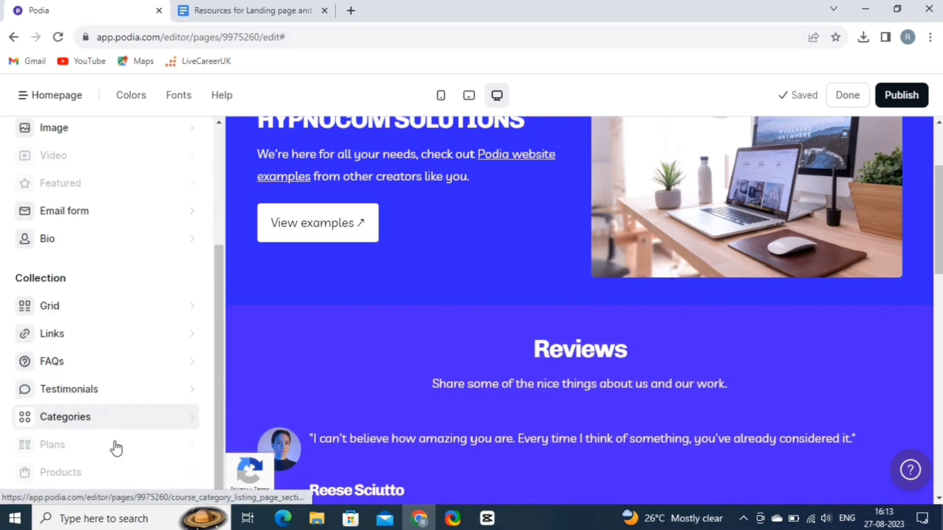
Add a Categories section titled 'Courses offered...' with 'JOIN NOW!' button subtext
left_click(112, 414)
triple_click(22, 304)
type("Courses offered...")
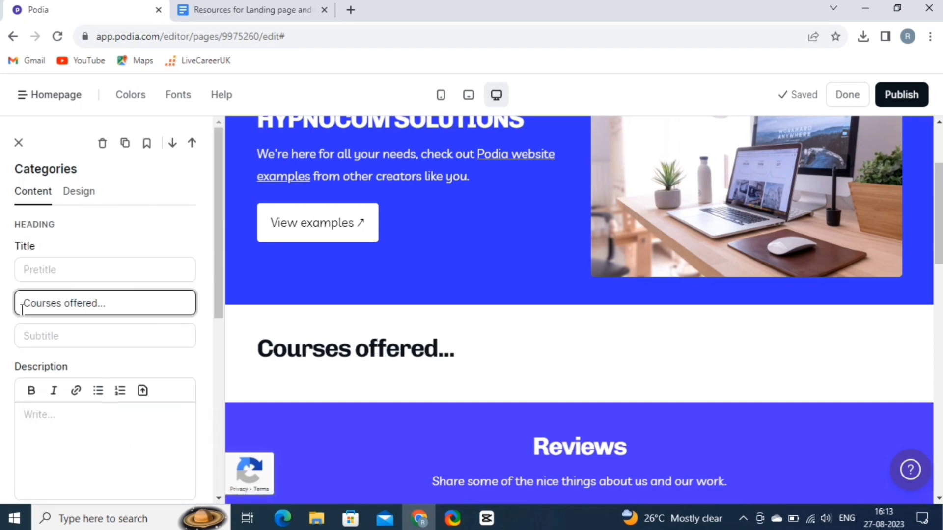
scroll(23, 420, "down", 4)
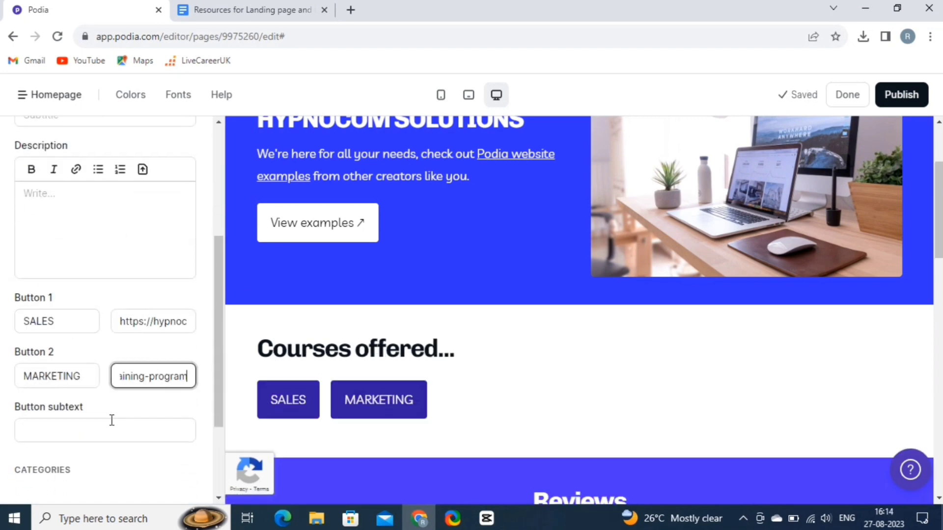
scroll(111, 419, "down", 2)
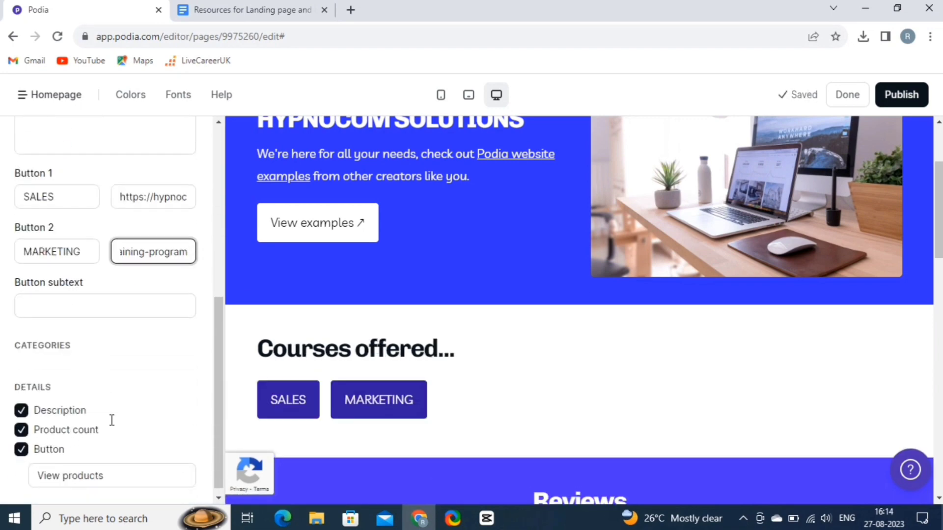
left_click(86, 307)
type("JOIN NOW!")
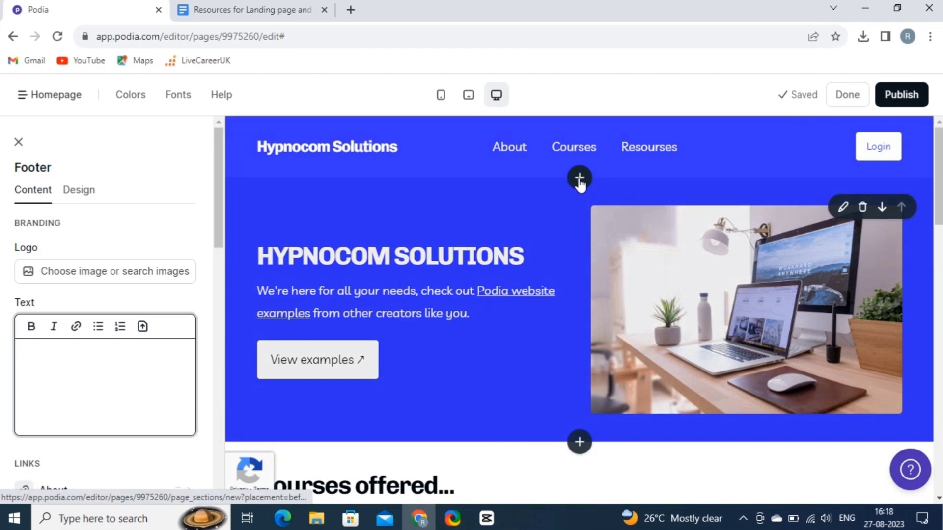
Insert an Image section above the hero for the 7-Days FREE training promo
left_click(580, 179)
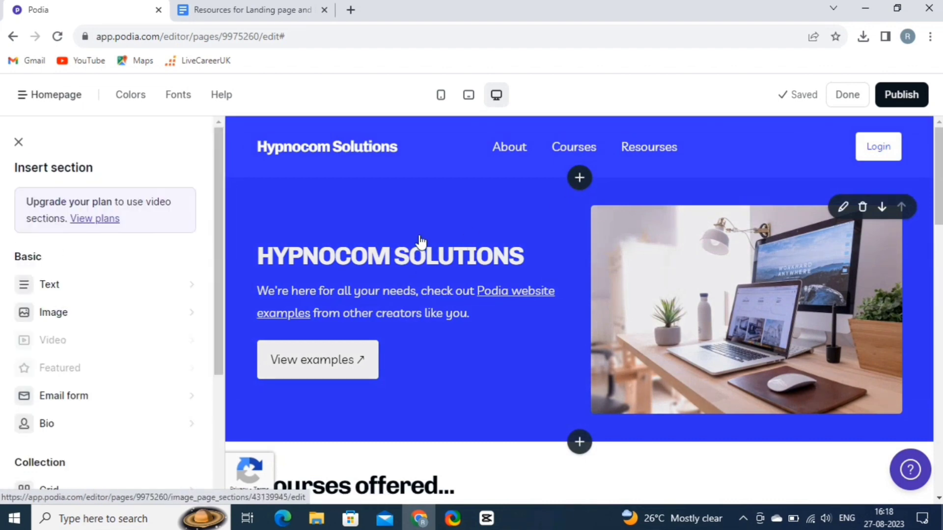
left_click(137, 315)
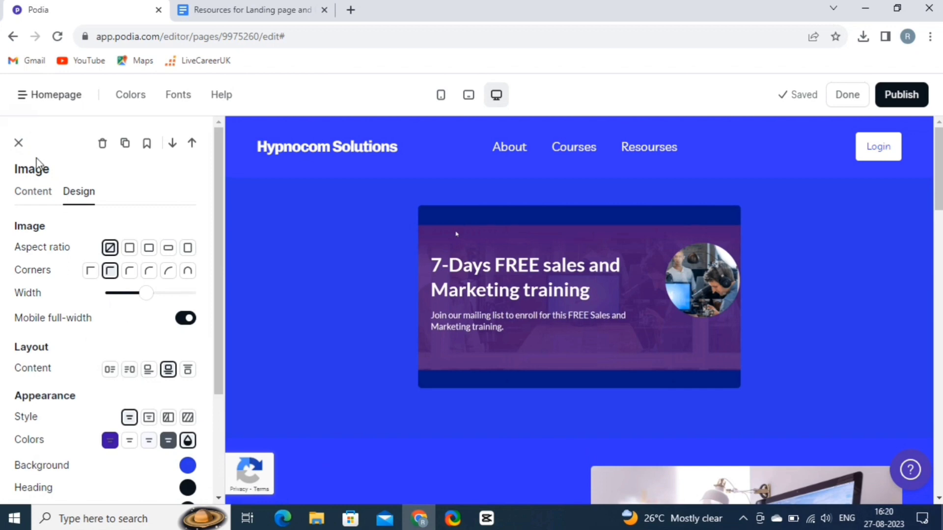
left_click(18, 144)
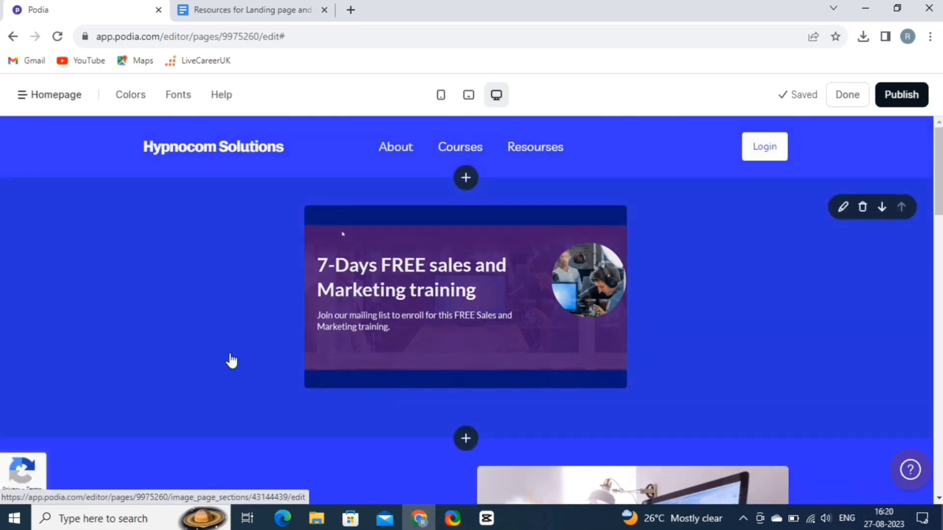
scroll(481, 252, "down", 3)
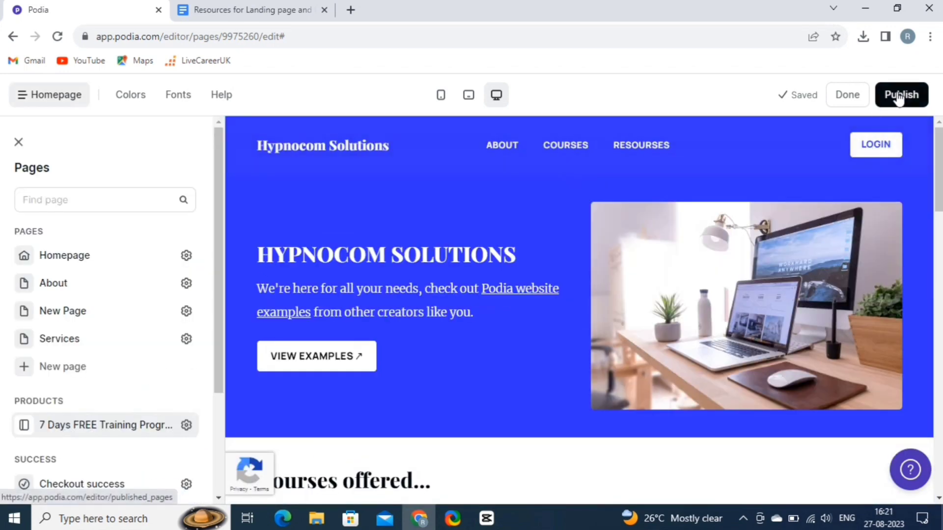
Publish the site and dismiss the plan upgrade and Podia intro video cards
left_click(900, 96)
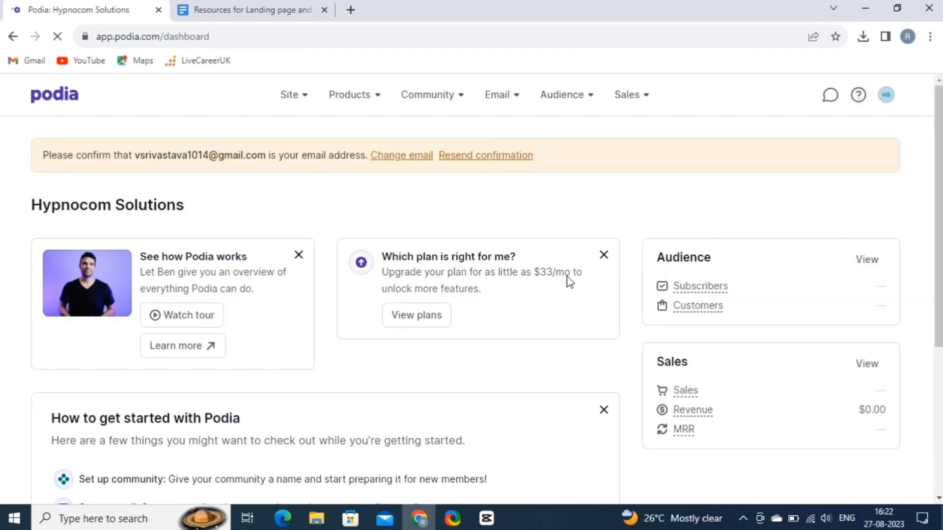
left_click(602, 259)
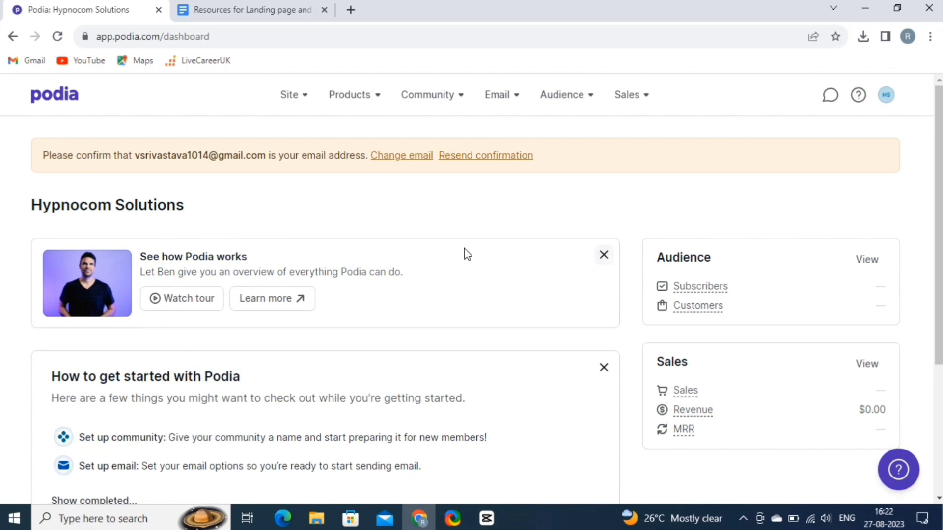
left_click(598, 260)
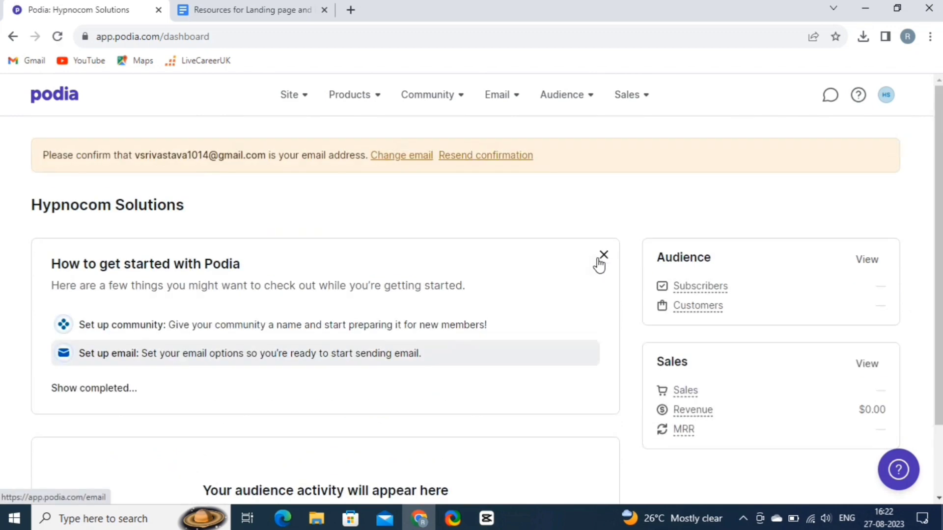
View the live Hypnocom Solutions site in a new tab, then close it
left_click(293, 94)
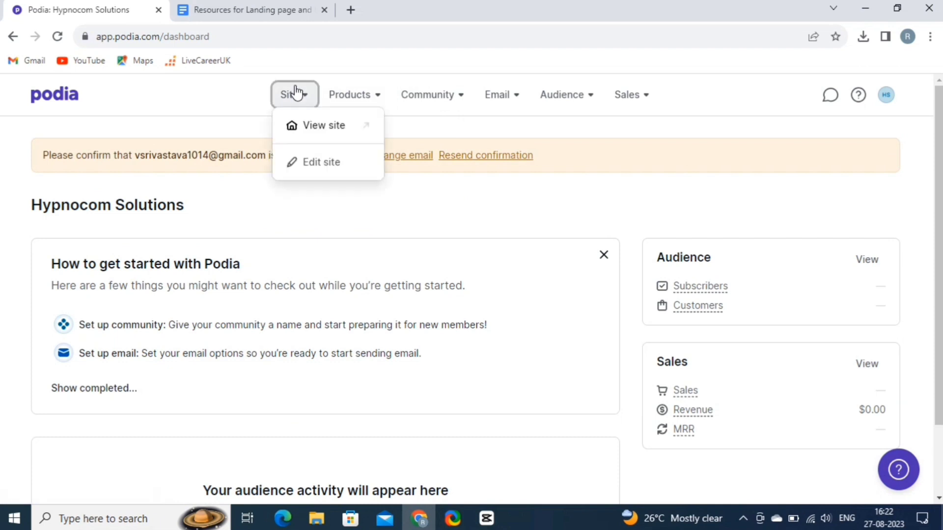
left_click(313, 128)
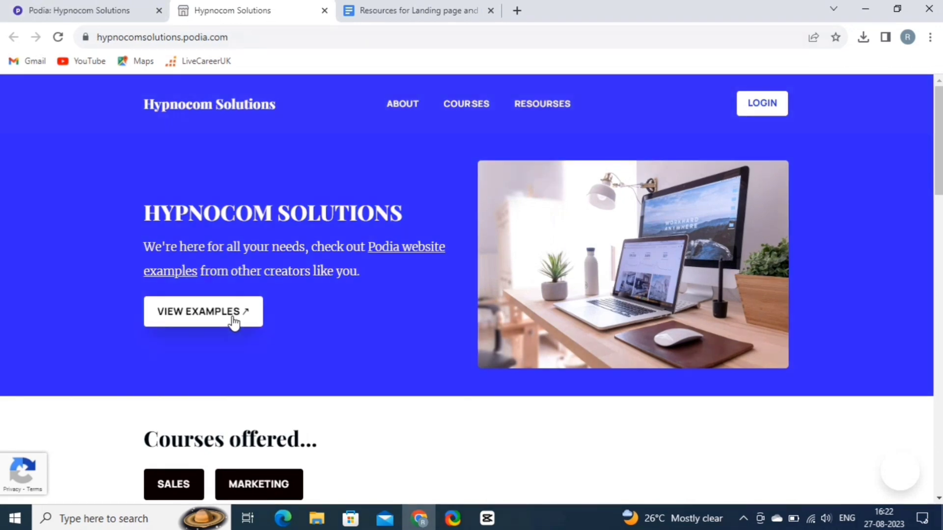
left_click(324, 10)
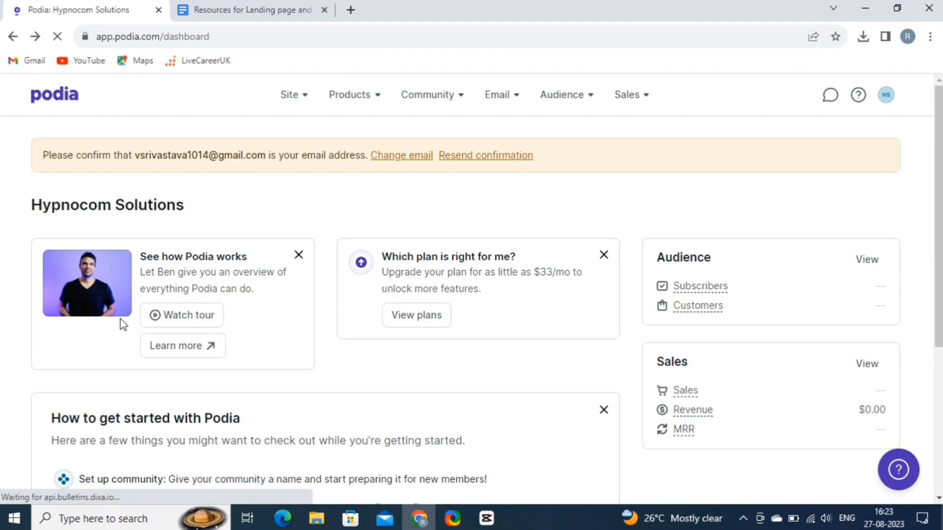
Expand the completed setup checklist items, then start a new community post
scroll(121, 323, "down", 4)
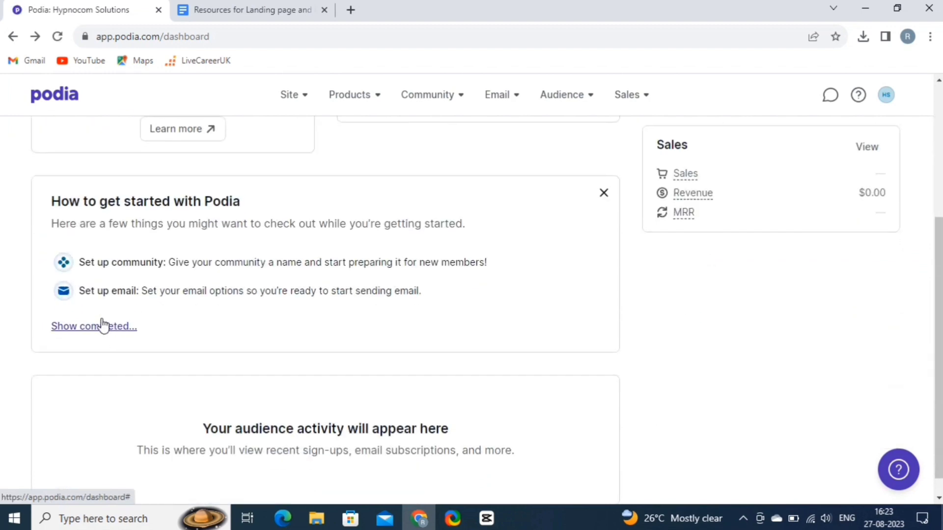
left_click(103, 326)
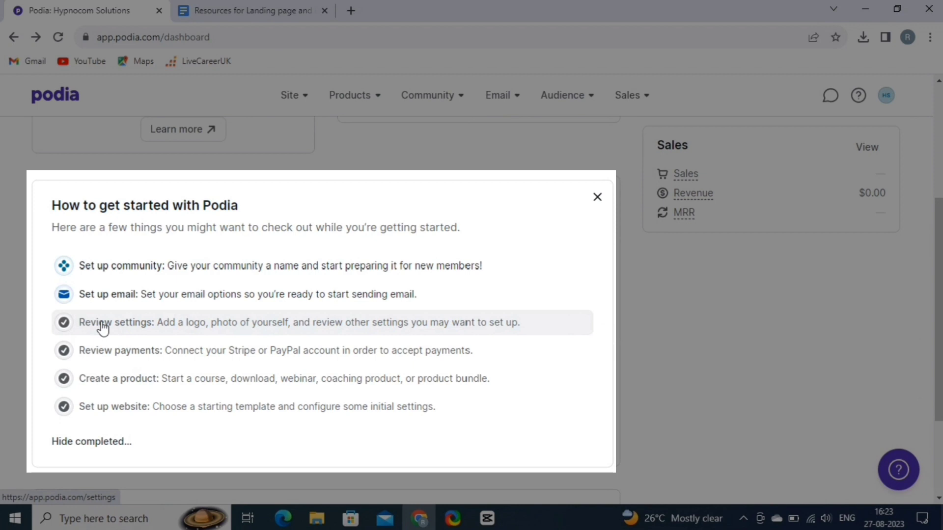
scroll(103, 328, "down", 1)
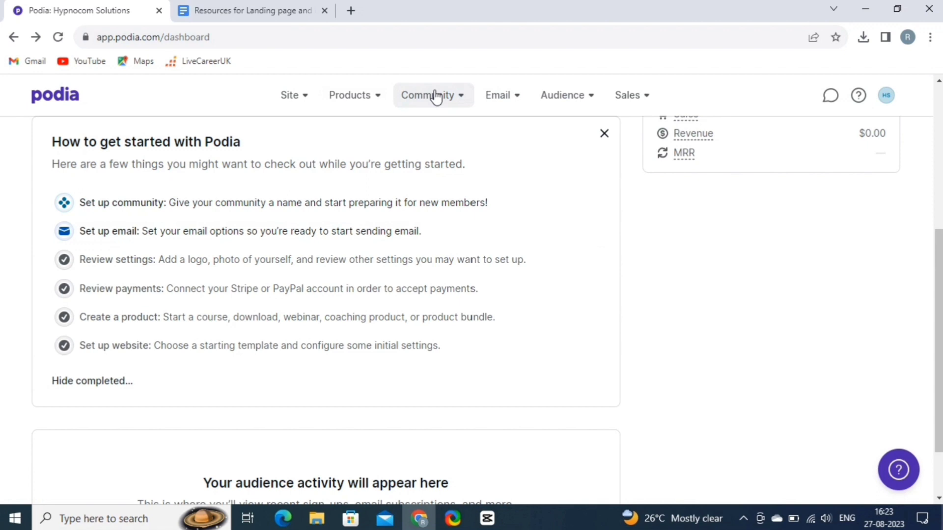
left_click(435, 96)
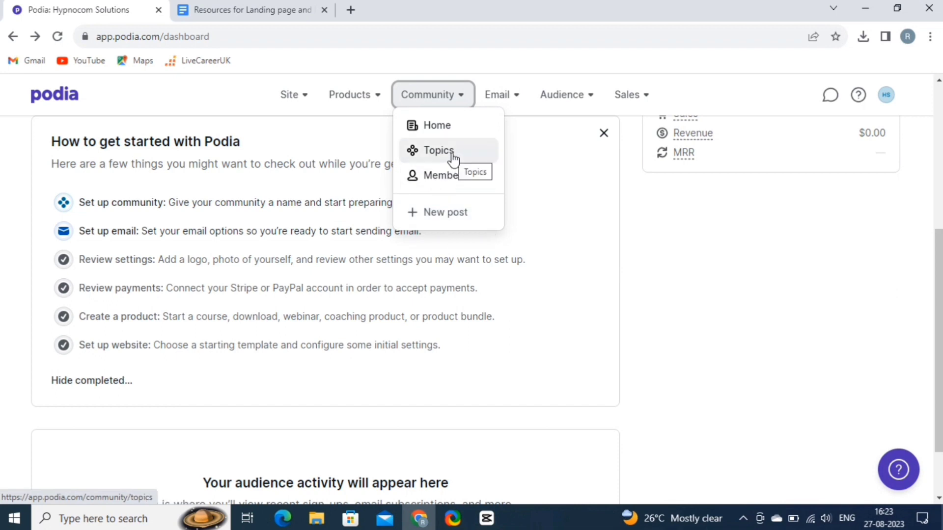
left_click(422, 215)
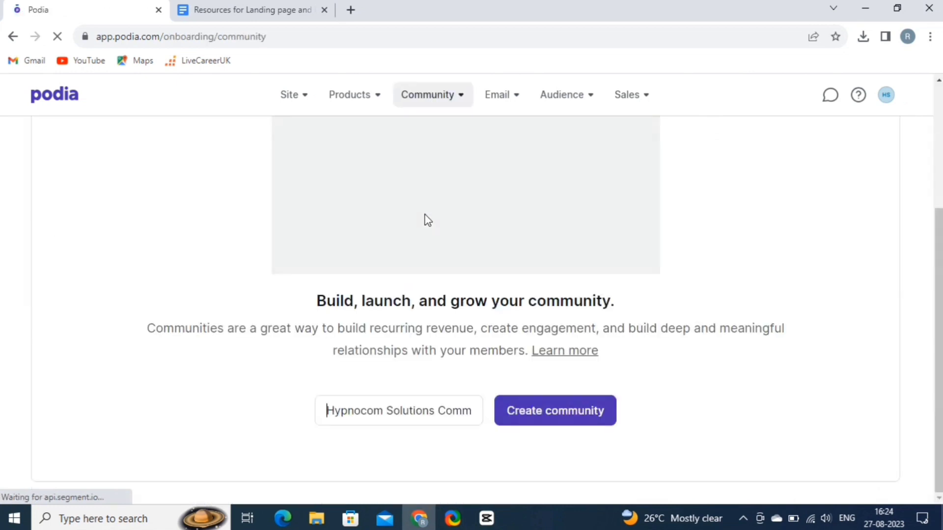
Create the Hypnocom Solutions community from the suggested name and land on its Home feed
left_click(435, 410)
key("shift+End")
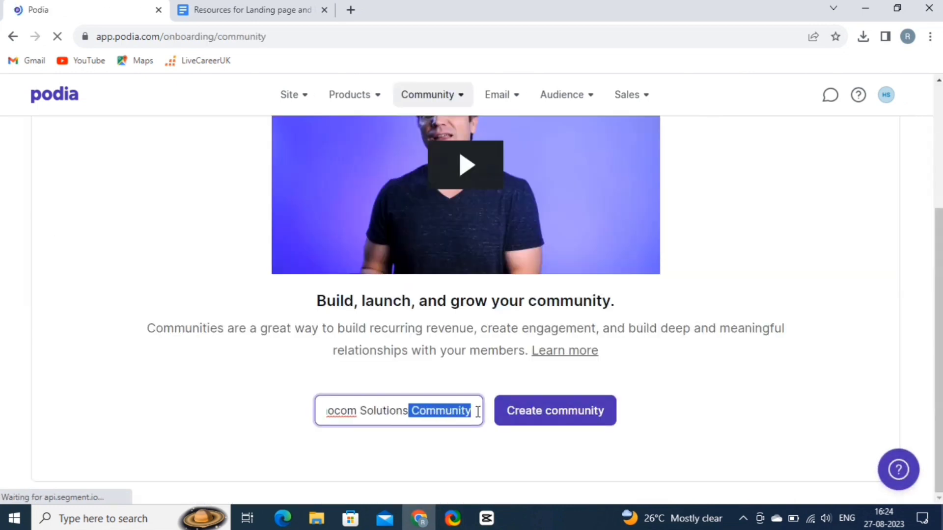
left_click(560, 413)
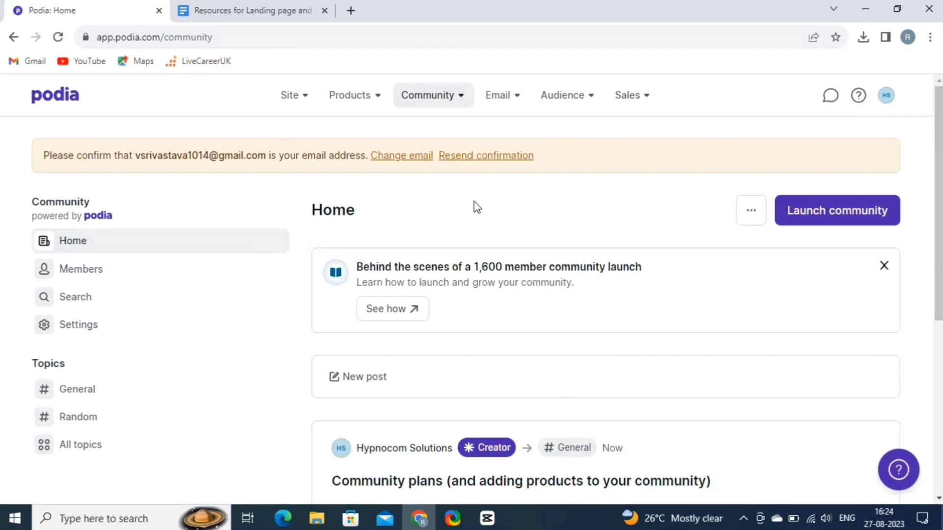
Write a new post titled '7 DAYS FREE TRAINING PROGRAM!' with the prepared paragraph as its body
left_click(374, 377)
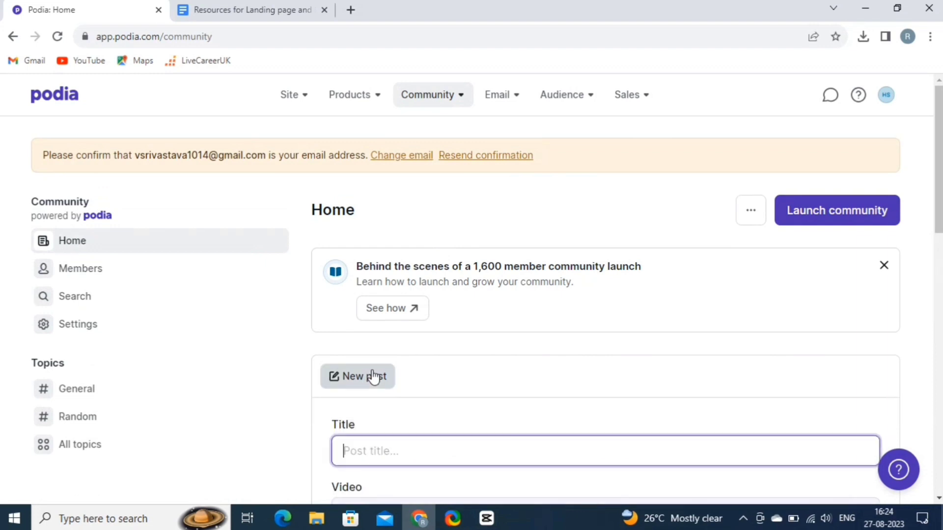
scroll(373, 377, "down", 3)
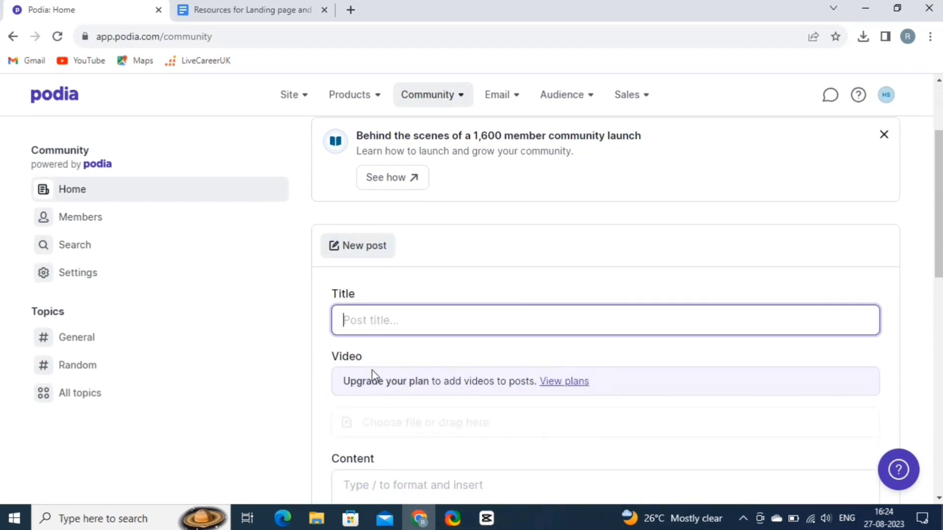
type("7 DAYS FREE TRAINING PROGRAM")
type("!")
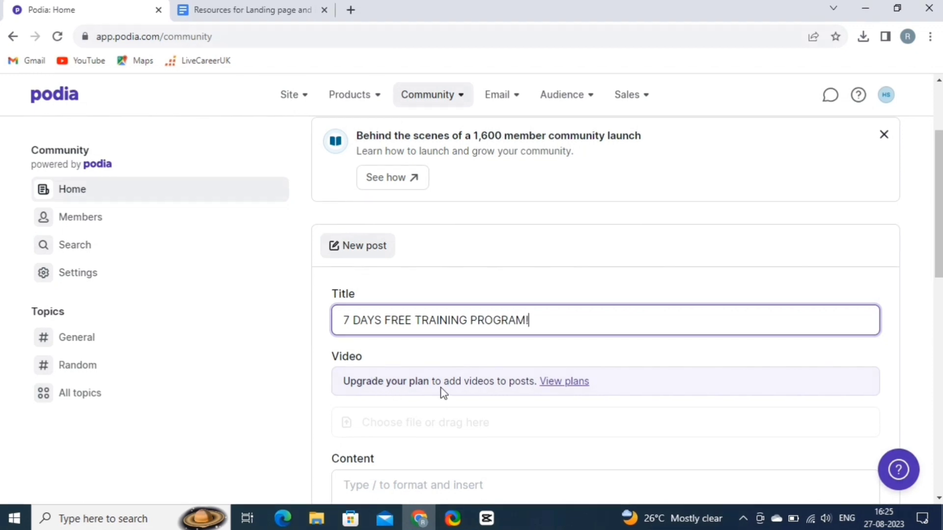
scroll(433, 384, "down", 2)
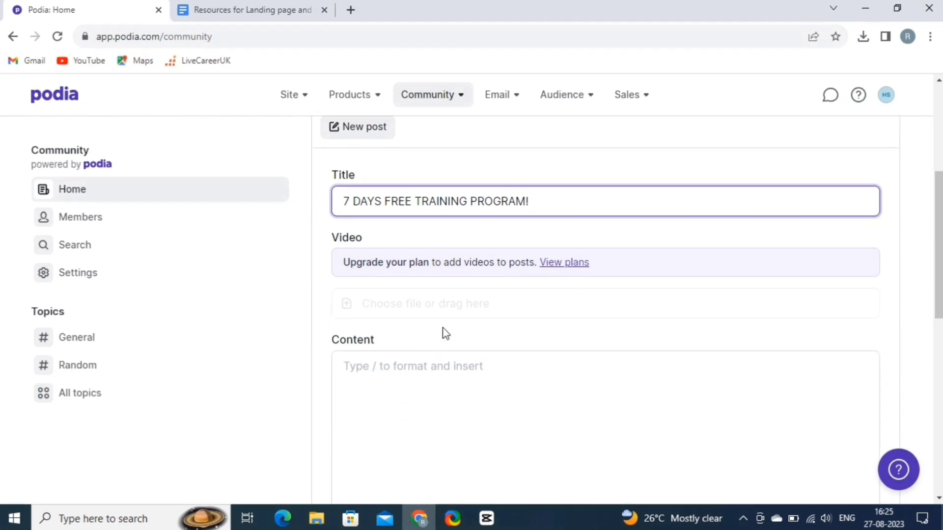
scroll(442, 329, "down", 2)
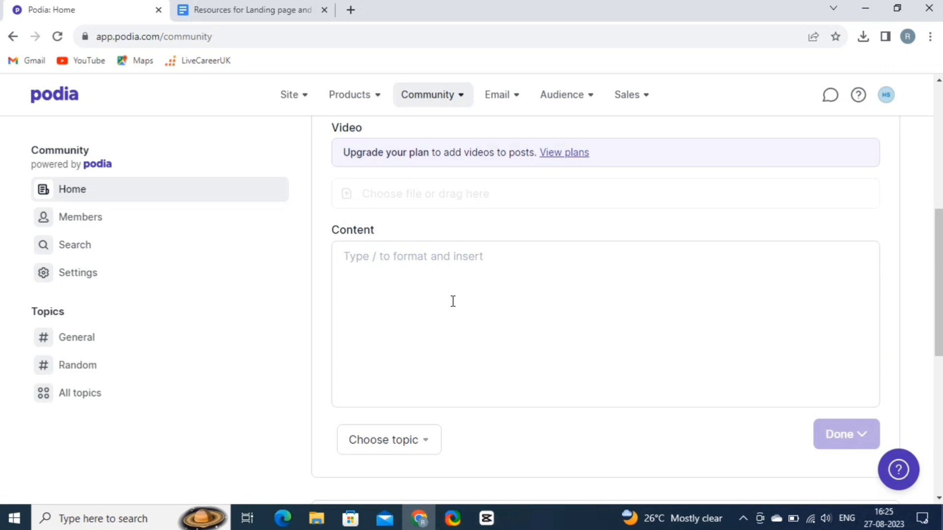
left_click(633, 347)
type("Scientists and researchers have proved that when you are able to learn something every day, you retain it better. And you need to remember what you have learned if you want to make sure that you have it in your conscious memory to apply what you have learned when the time comes for it")
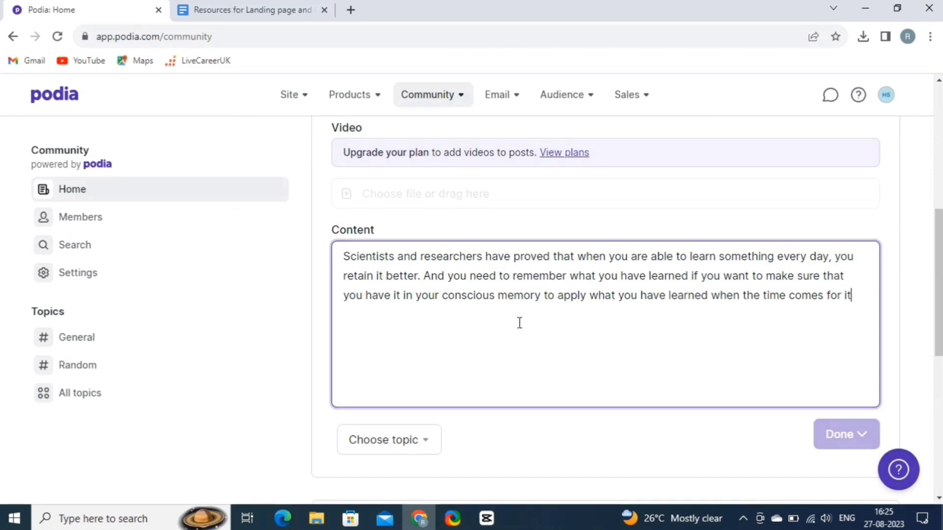
File the post under General, publish it immediately, and go to the community settings
scroll(566, 334, "down", 2)
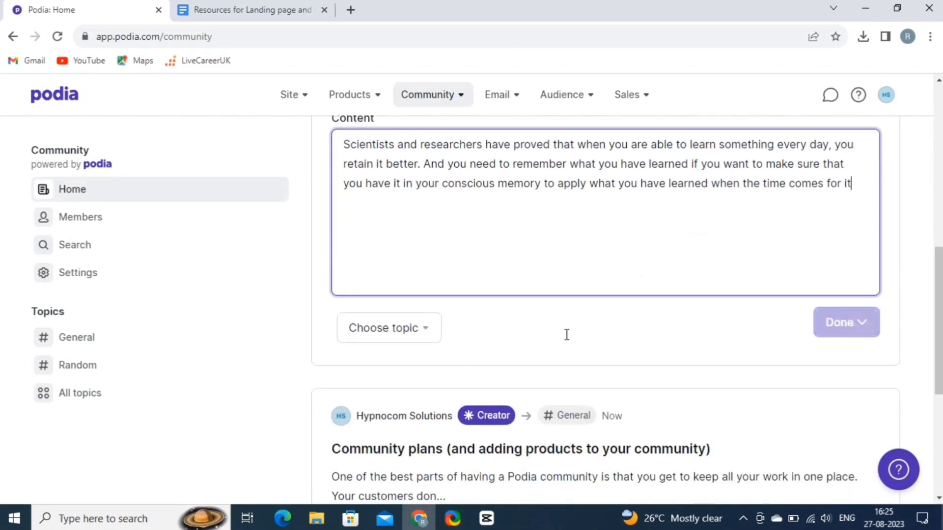
left_click(411, 325)
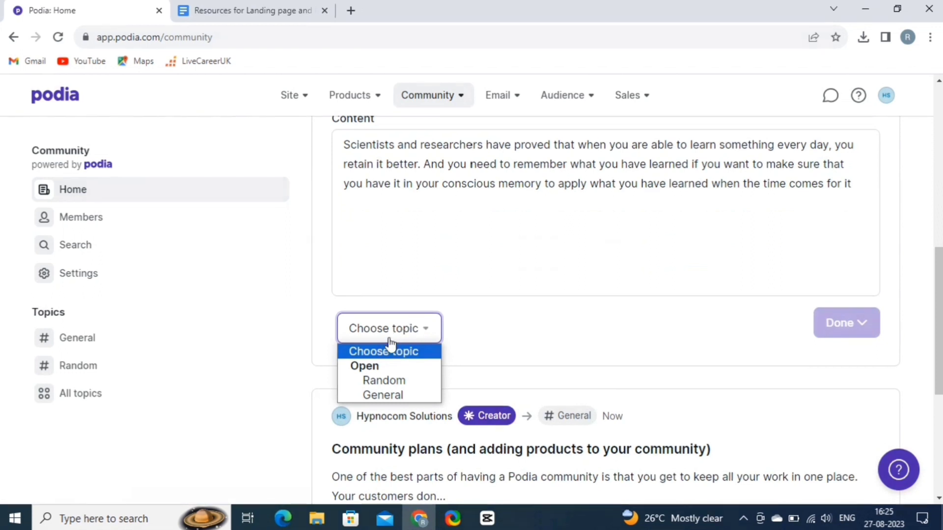
left_click(392, 394)
scroll(356, 371, "up", 2)
scroll(413, 419, "down", 3)
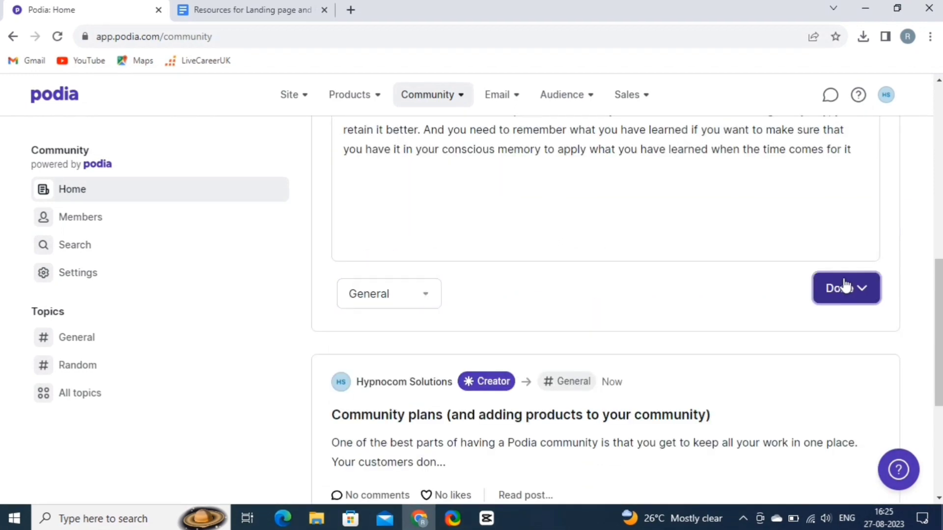
left_click(844, 285)
left_click(815, 324)
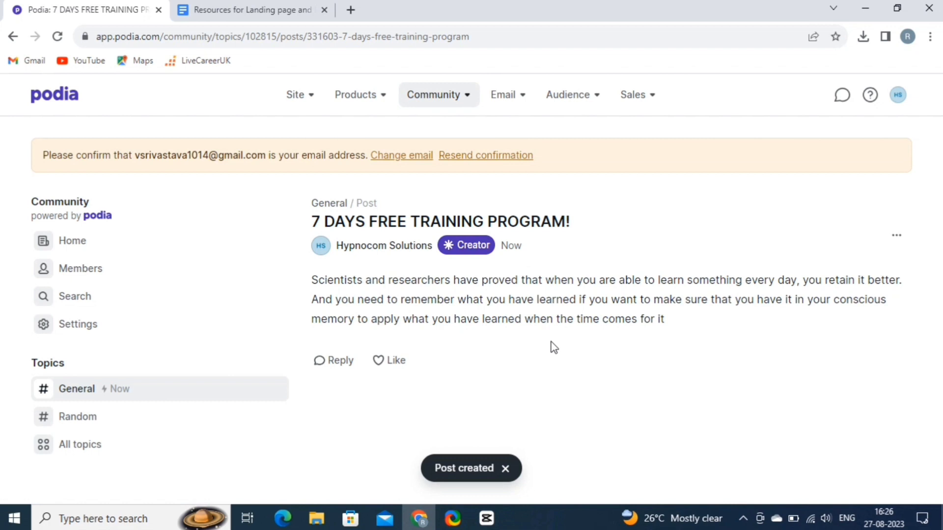
left_click(447, 244)
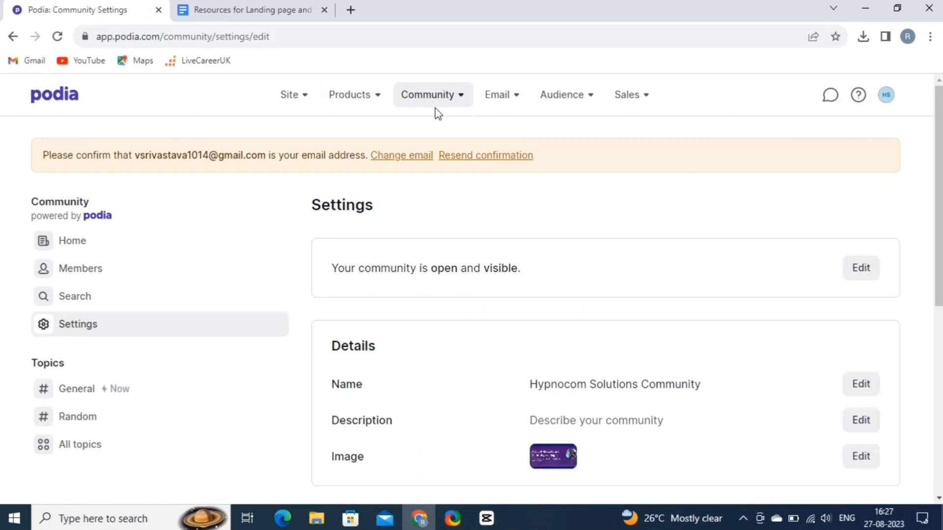
Start a new email broadcast to reach email setup, review its opt-in fields, then show the Audience menu
left_click(508, 105)
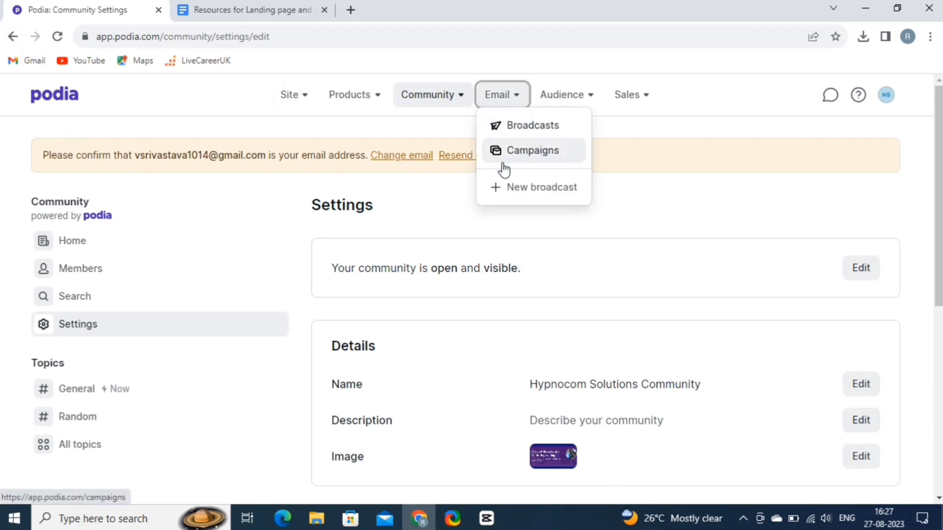
left_click(525, 190)
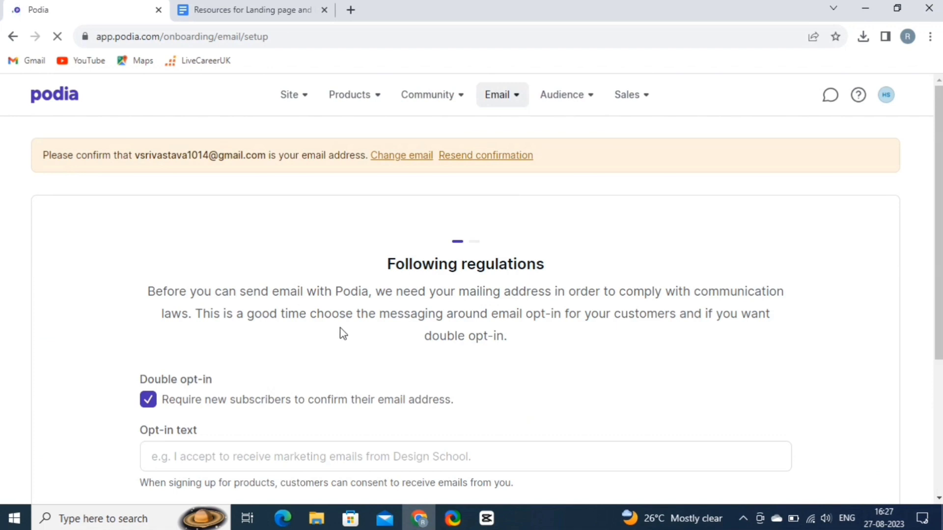
scroll(341, 333, "down", 2)
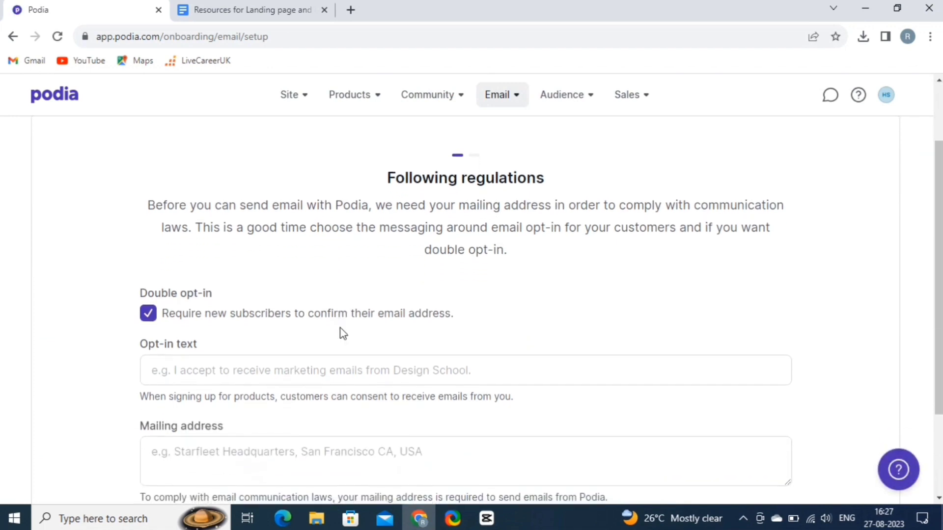
scroll(342, 333, "down", 2)
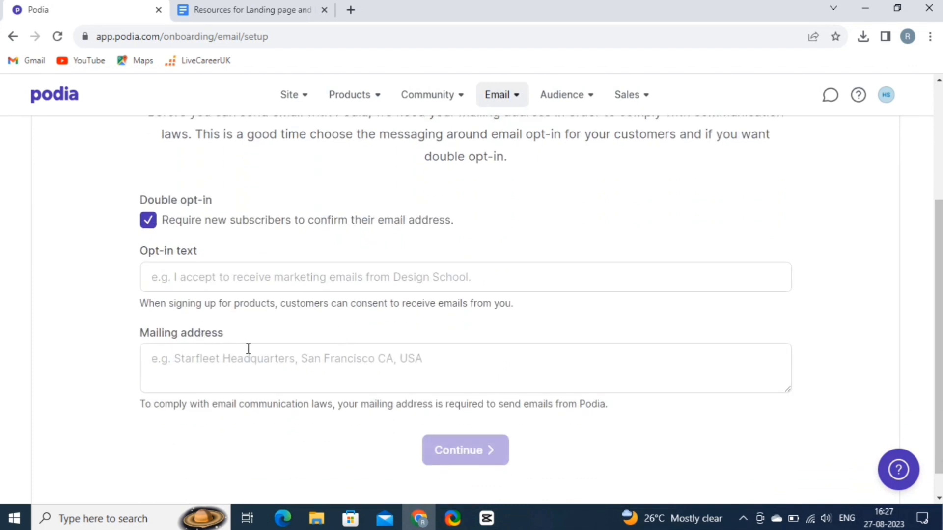
scroll(294, 304, "up", 1)
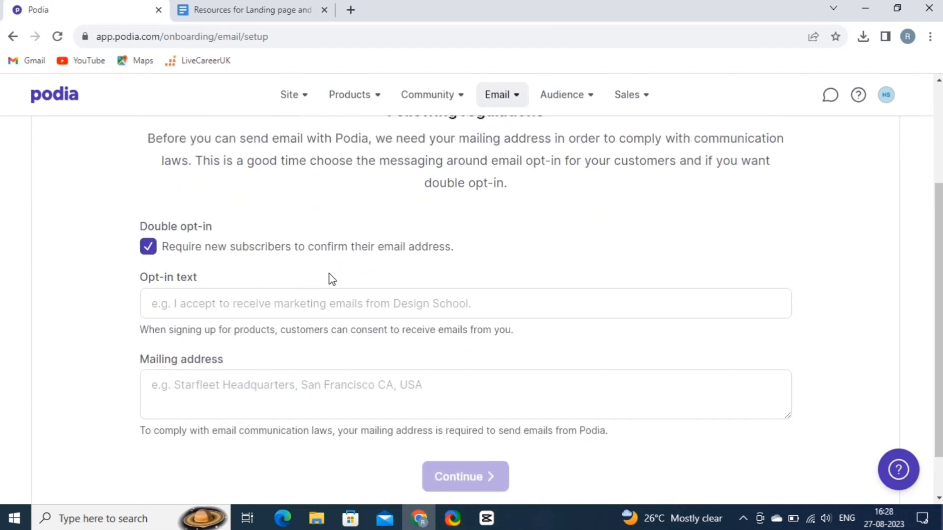
left_click(585, 102)
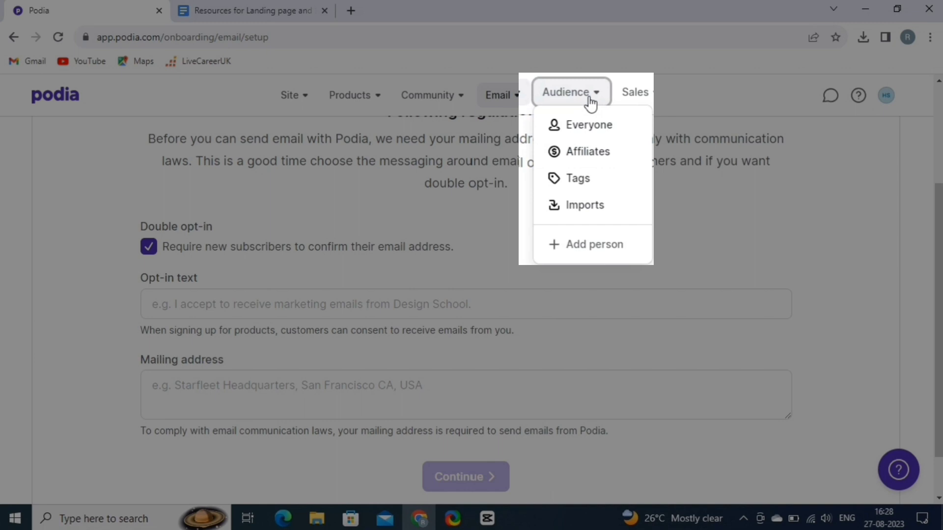
Switch from the Audience menu to the Sales menu in the top navigation
left_click(639, 95)
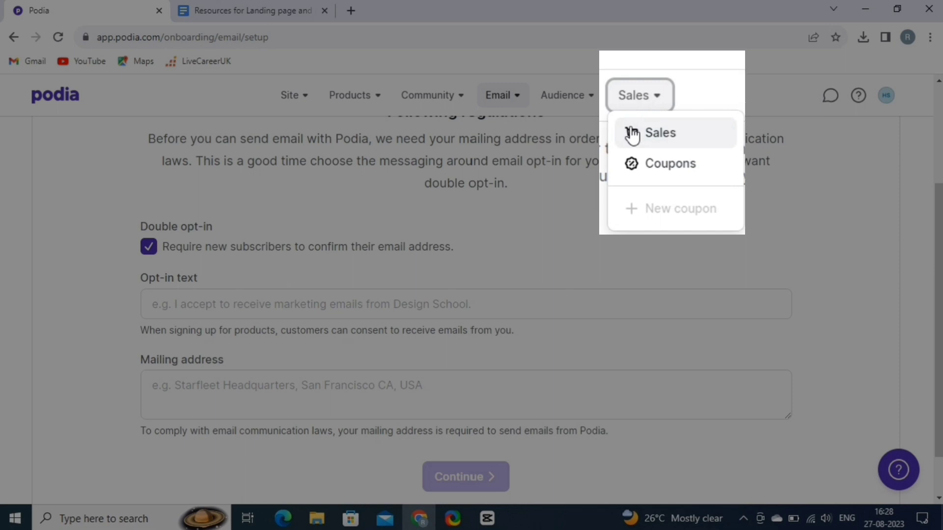
Go to Change Plan and compare Free, Mover ($33/mo) and Shaker ($75/mo) yearly plans
left_click(631, 132)
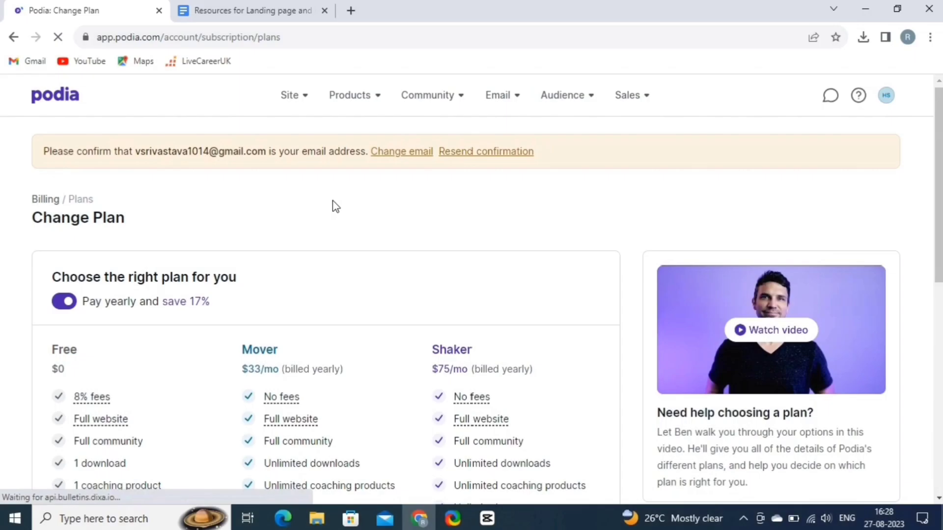
scroll(332, 200, "down", 3)
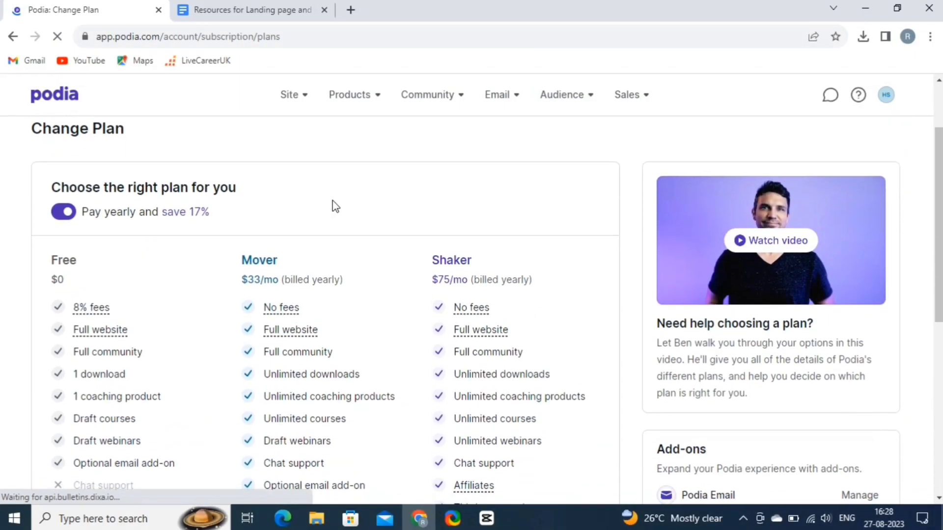
scroll(332, 205, "down", 1)
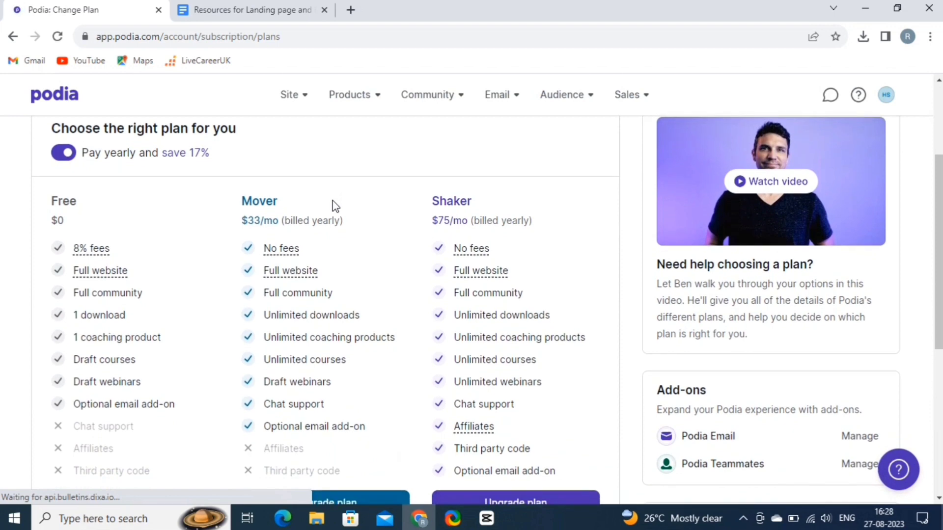